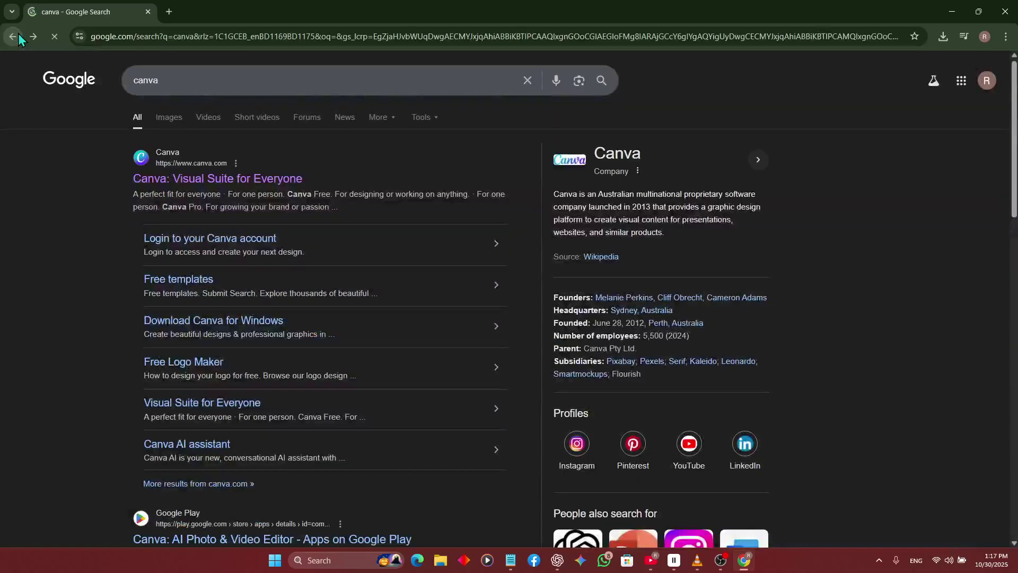
# Search the web for "canva" and open the Canva: Visual Suite for Everyone result
pyautogui.click(300, 180)
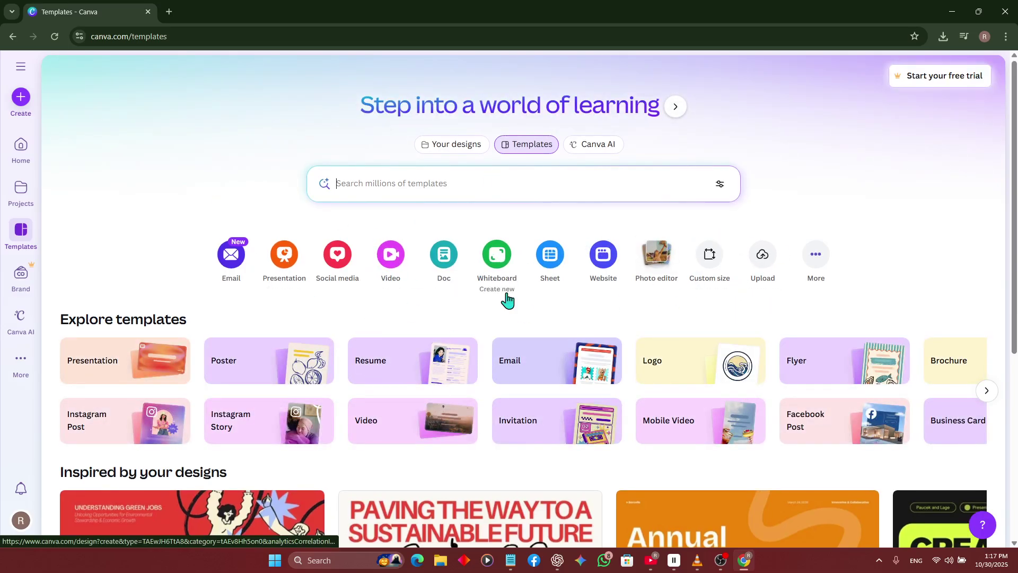
pyautogui.doubleClick(121, 37)
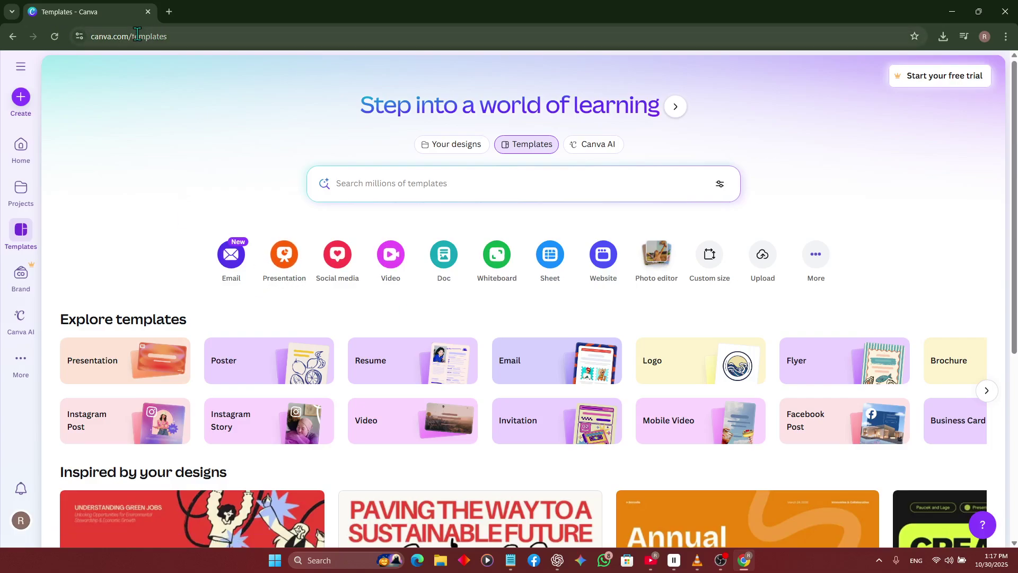
pyautogui.tripleClick(114, 37)
pyautogui.write('canva')
pyautogui.press('Return')
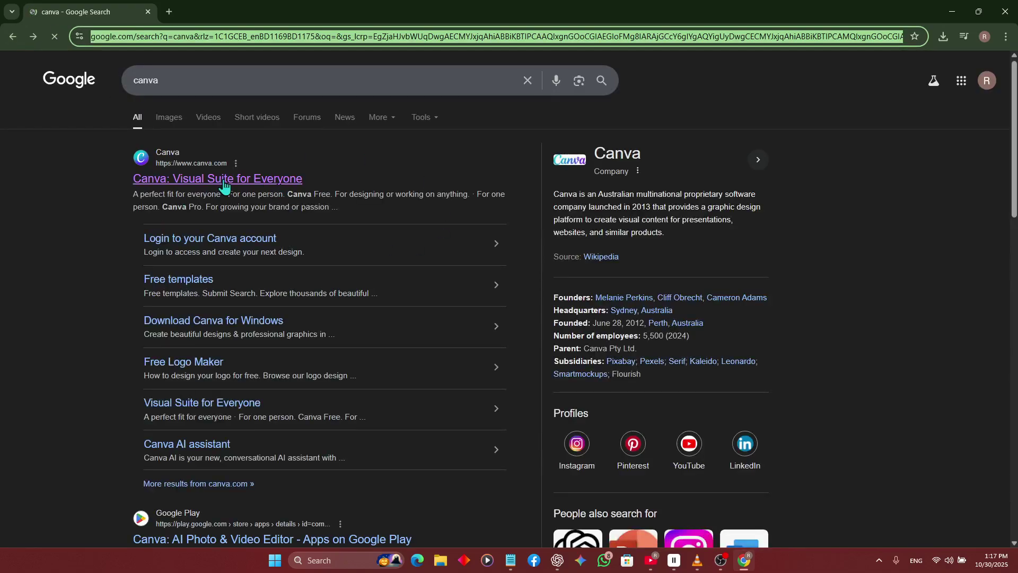
pyautogui.click(242, 180)
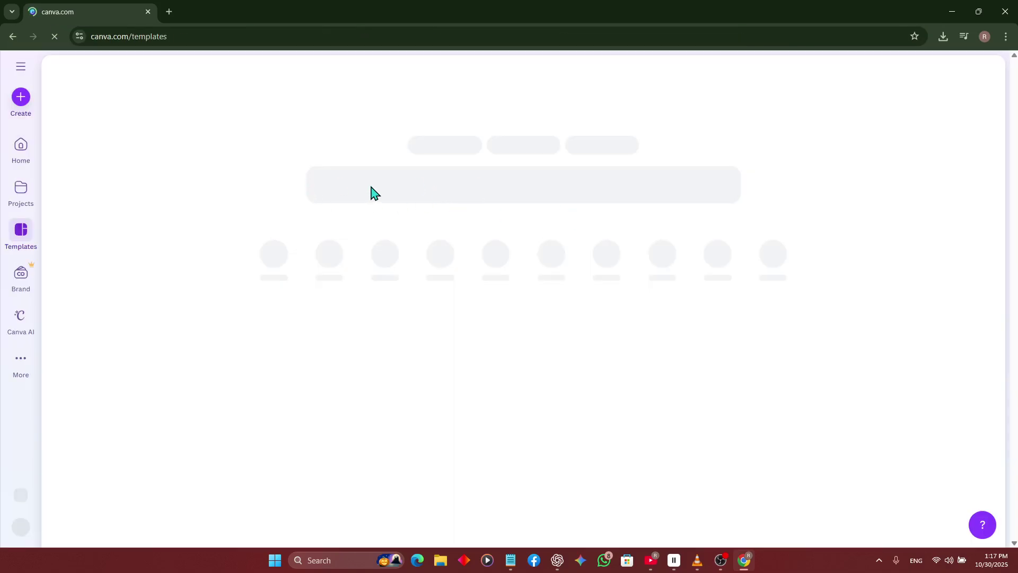
# Search the template library for "restarunt menu"
pyautogui.click(470, 182)
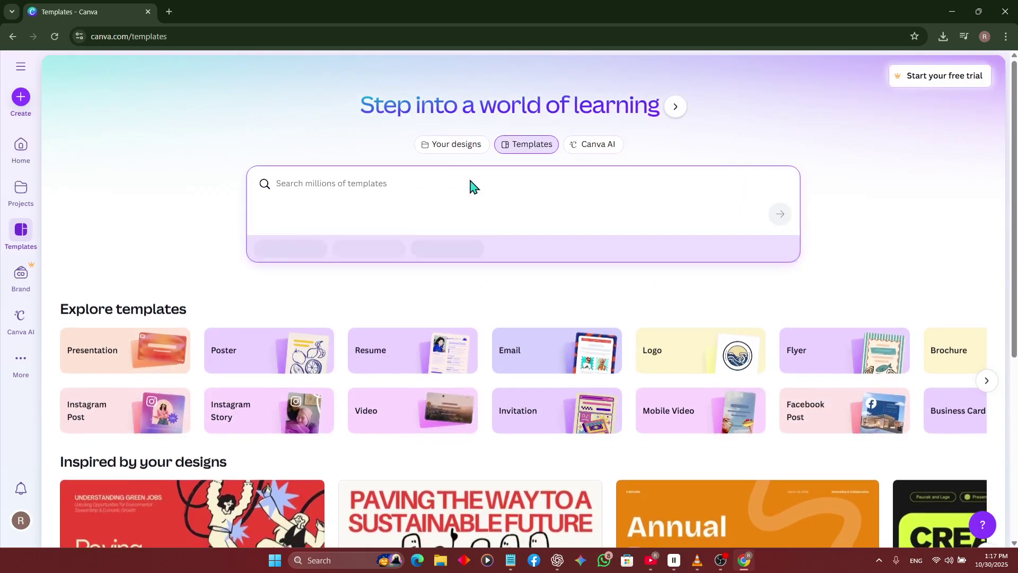
pyautogui.write('restarunt menu')
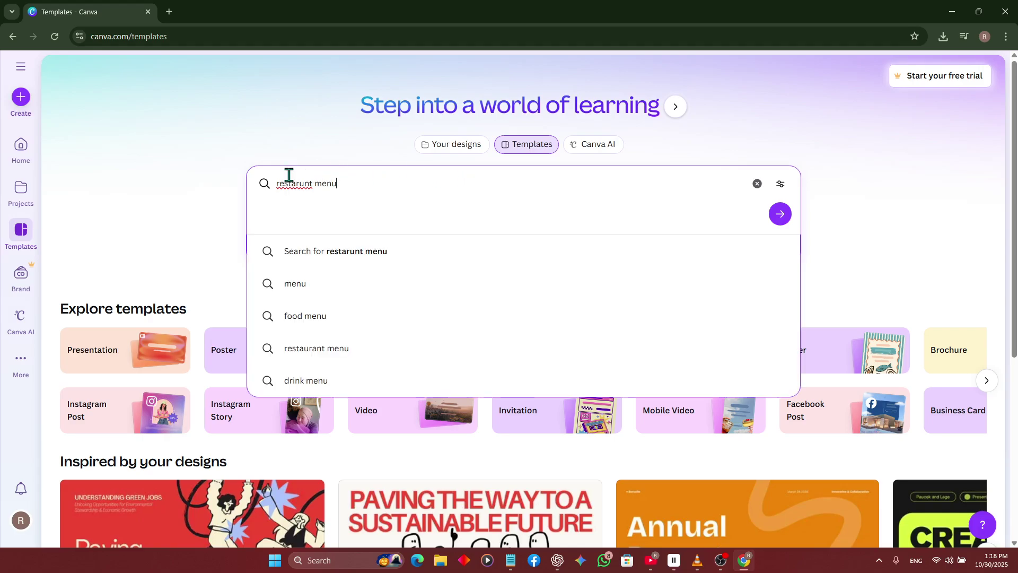
pyautogui.click(359, 252)
# Browse the menu templates and open the Burger Menu Landscape template for customizing
pyautogui.scroll(-10, 626, 338)
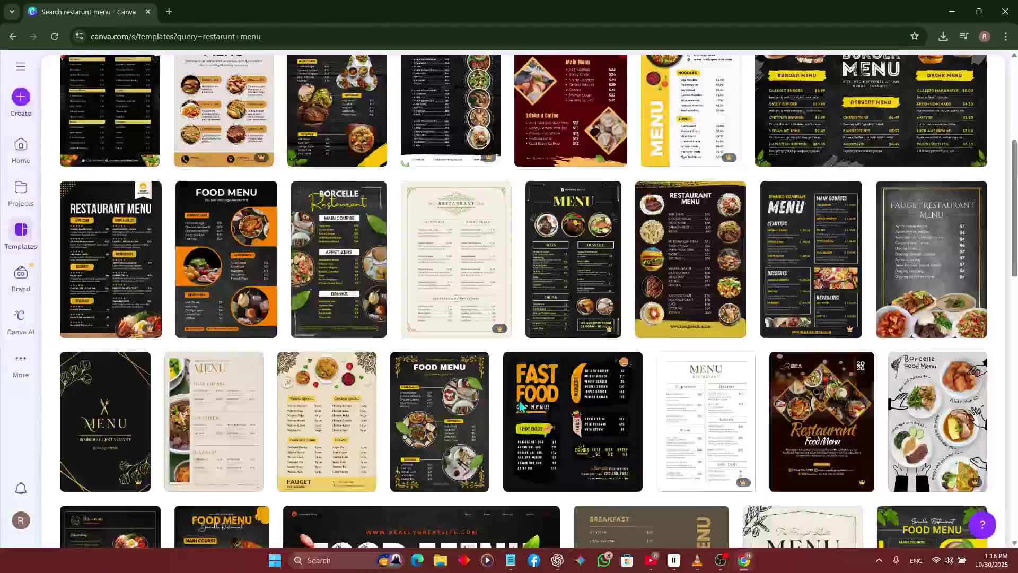
pyautogui.scroll(-5, 626, 339)
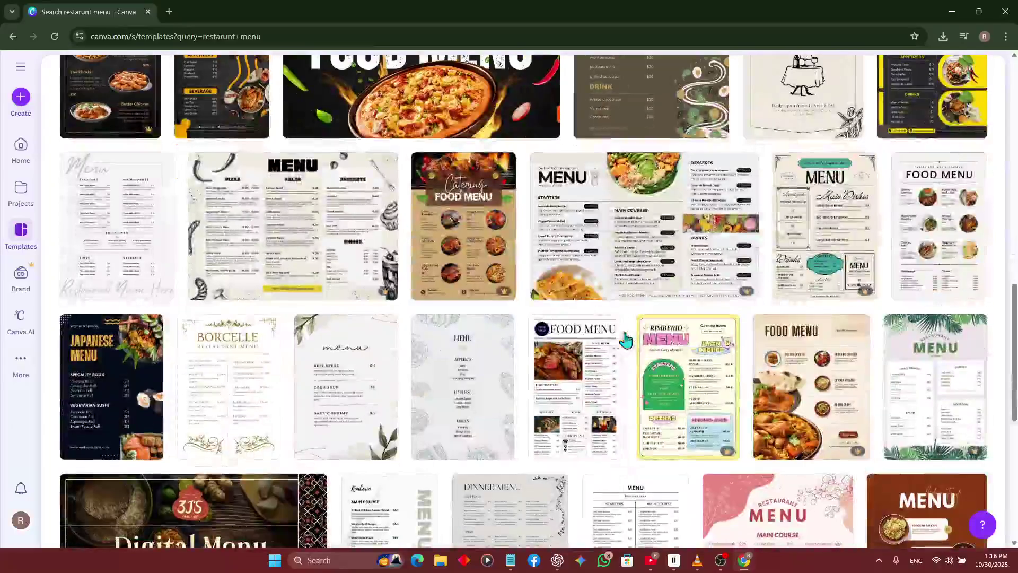
pyautogui.scroll(-8, 640, 331)
pyautogui.scroll(-10, 640, 331)
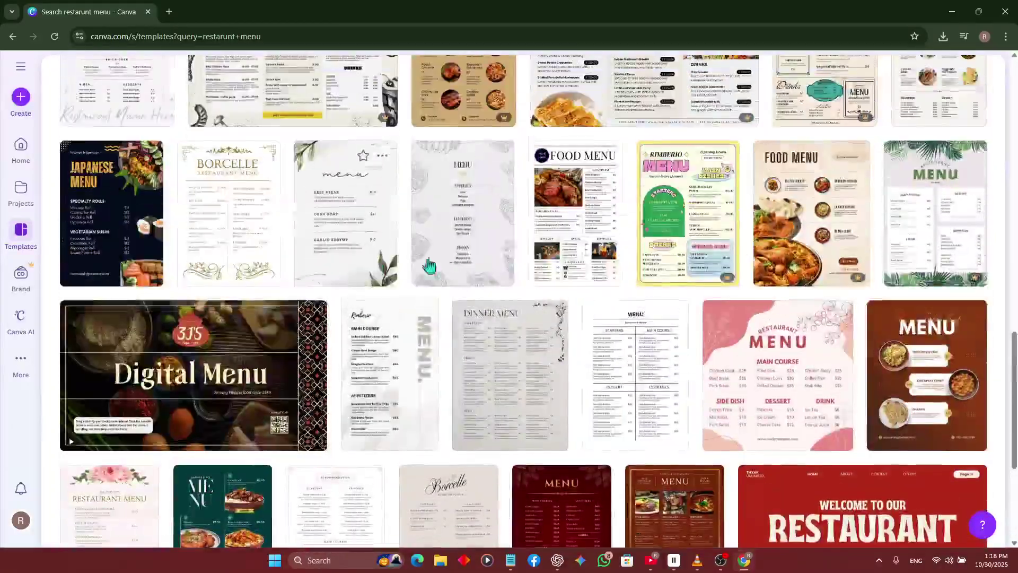
pyautogui.scroll(8, 558, 356)
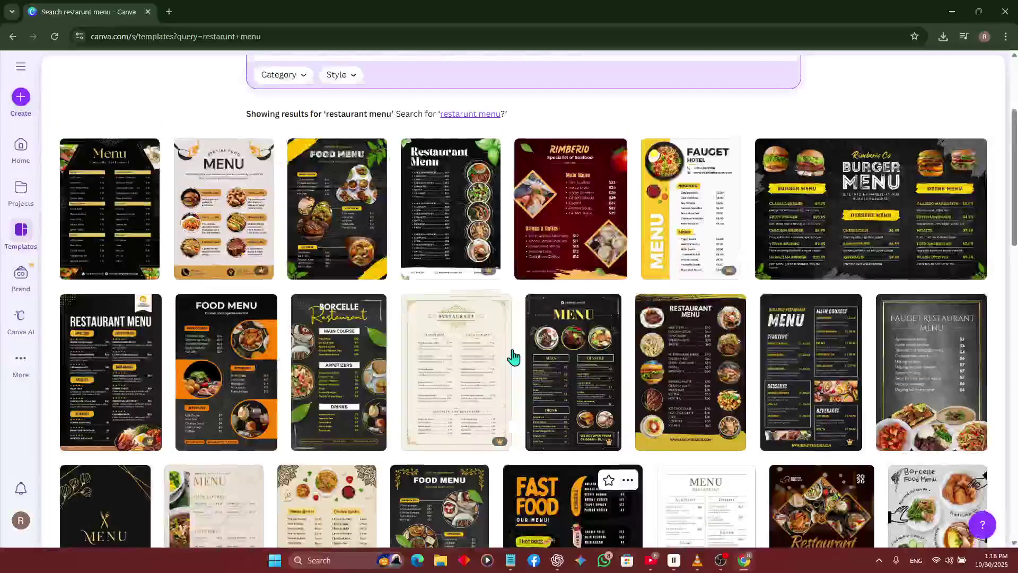
pyautogui.scroll(-2, 675, 359)
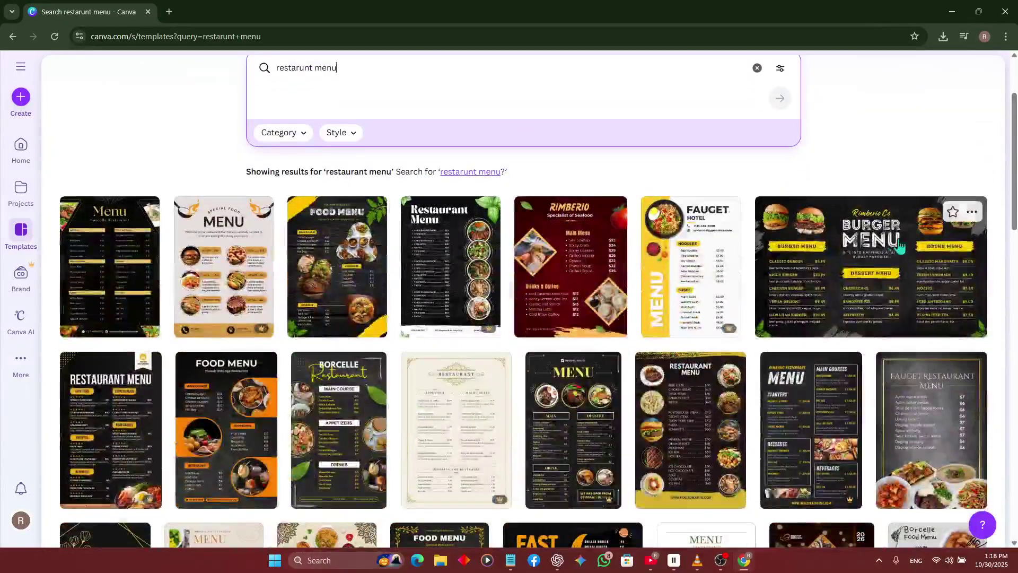
pyautogui.scroll(-3, 867, 259)
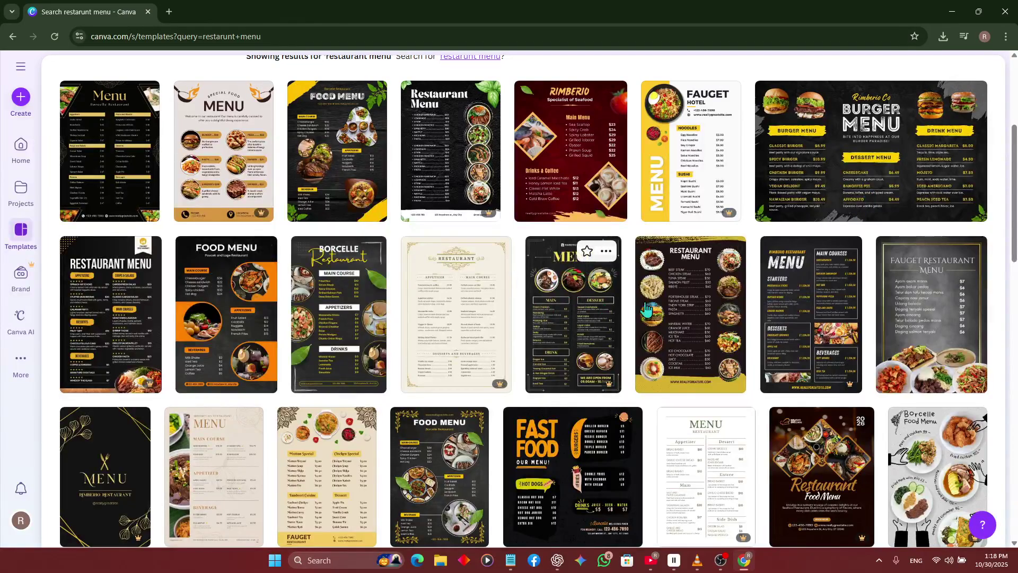
pyautogui.click(850, 169)
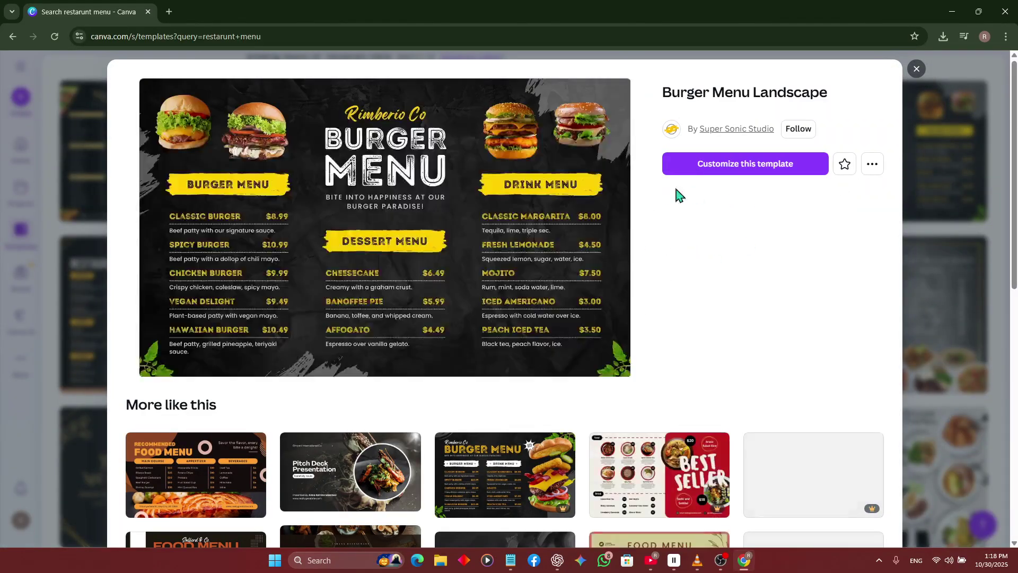
pyautogui.click(743, 165)
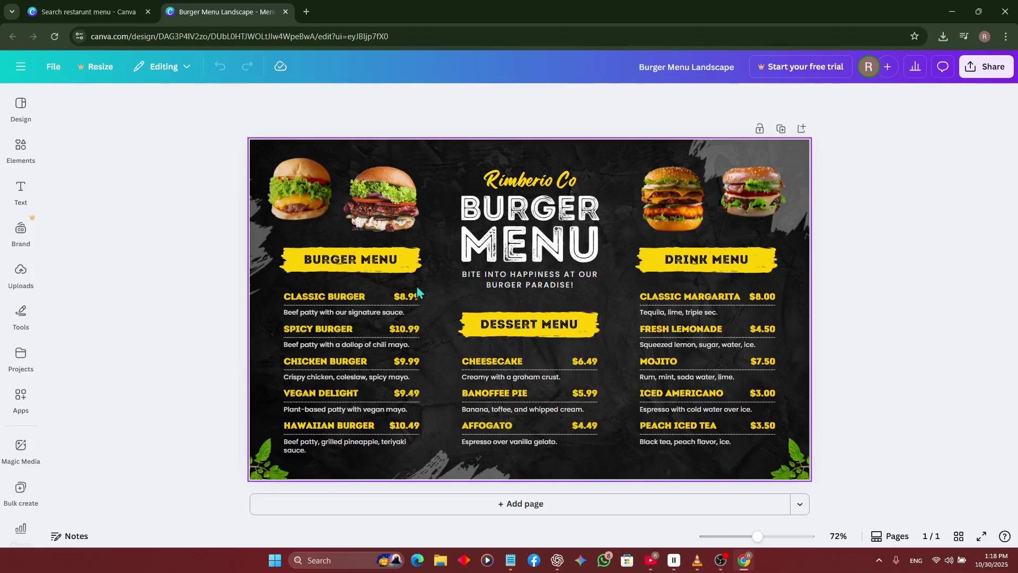
# Change the BURGER MENU section heading to BURGER MENU LARGE and reposition it over its yellow banner
pyautogui.click(403, 269)
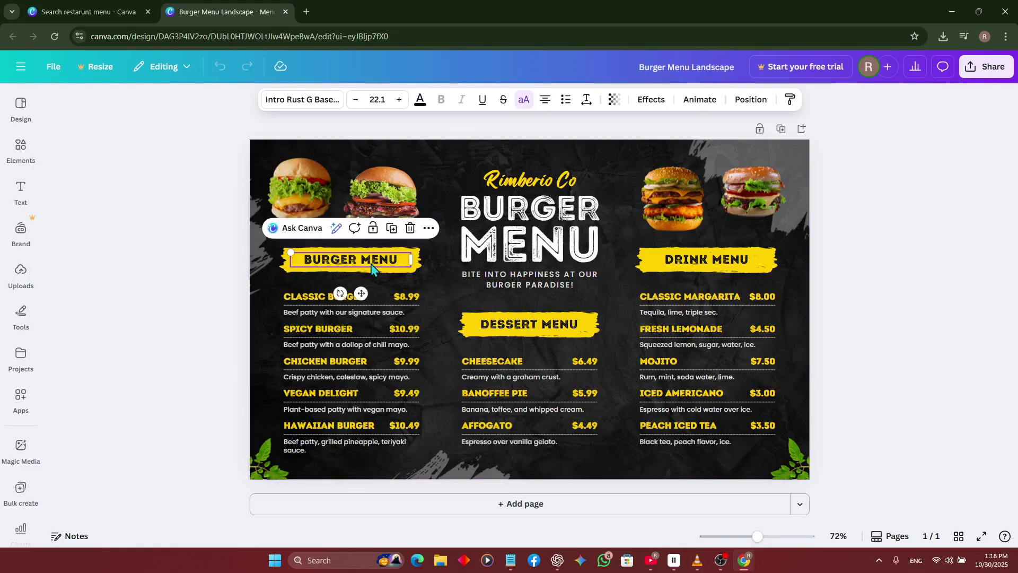
pyautogui.click(403, 263)
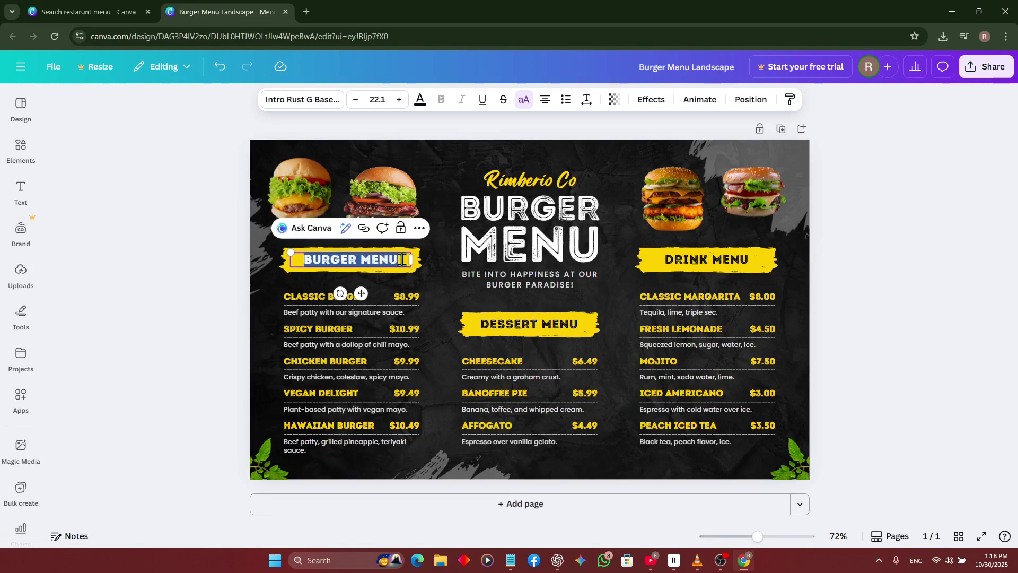
pyautogui.click(402, 259)
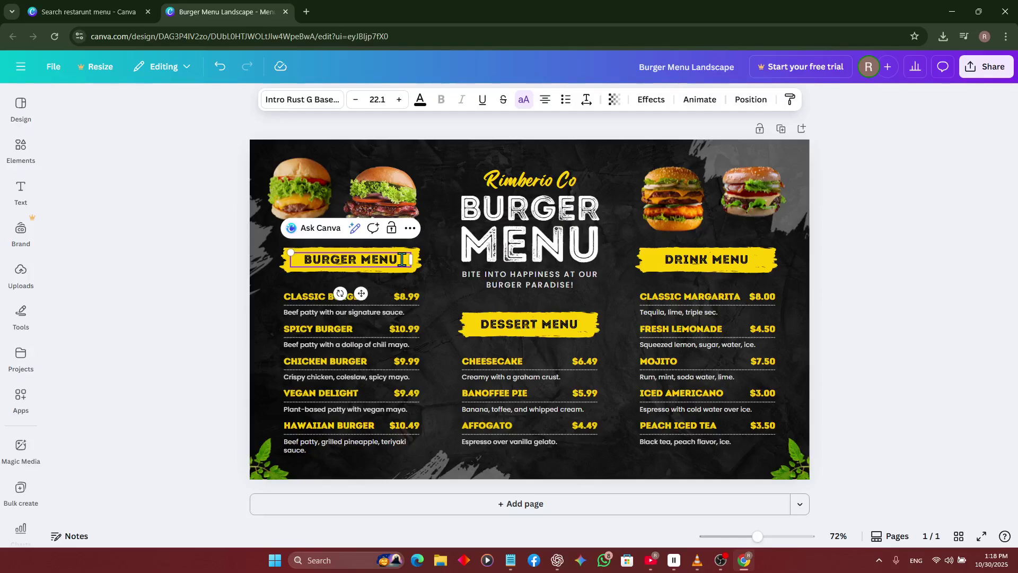
pyautogui.write('L')
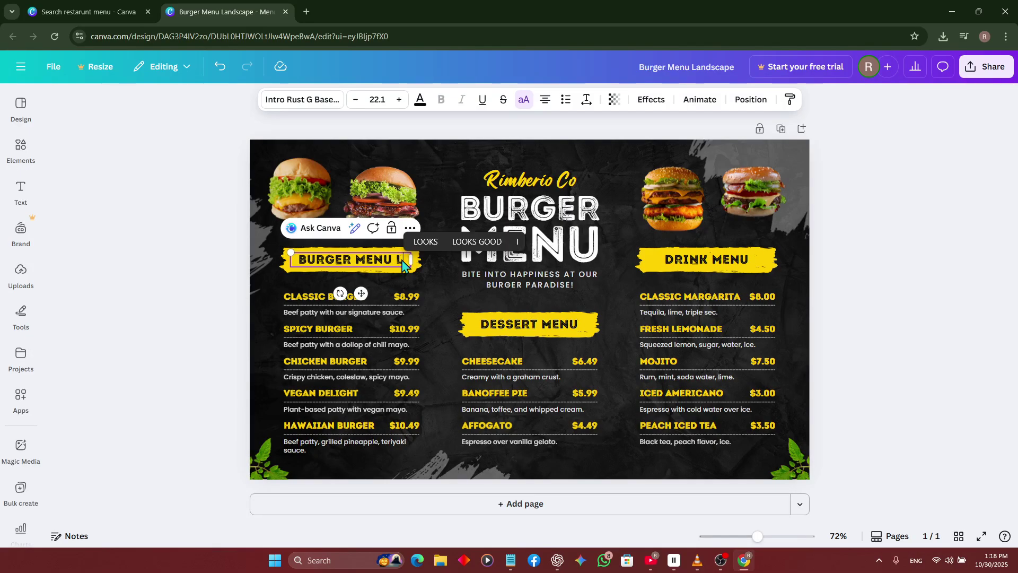
pyautogui.write('AREGE')
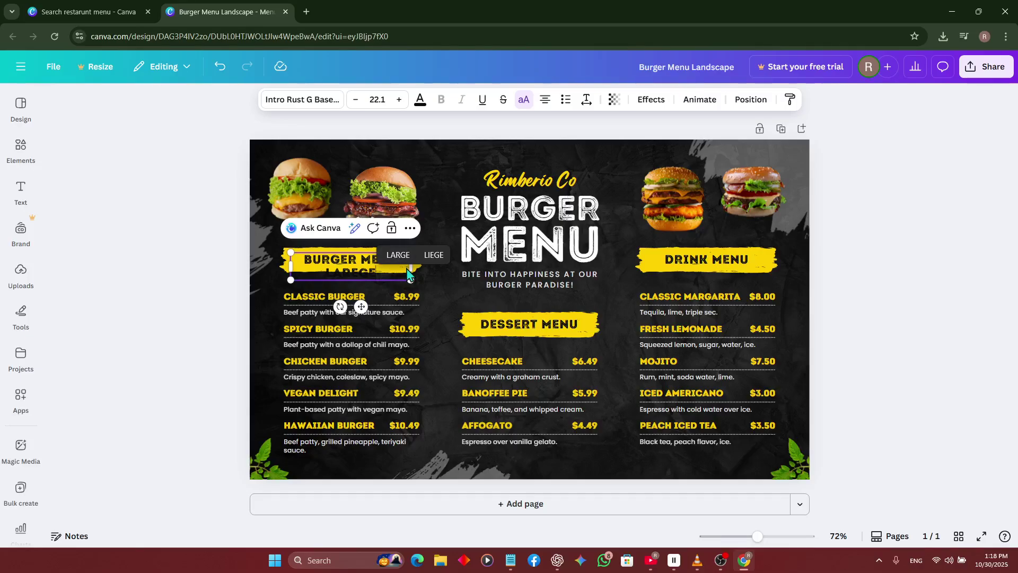
pyautogui.click(398, 256)
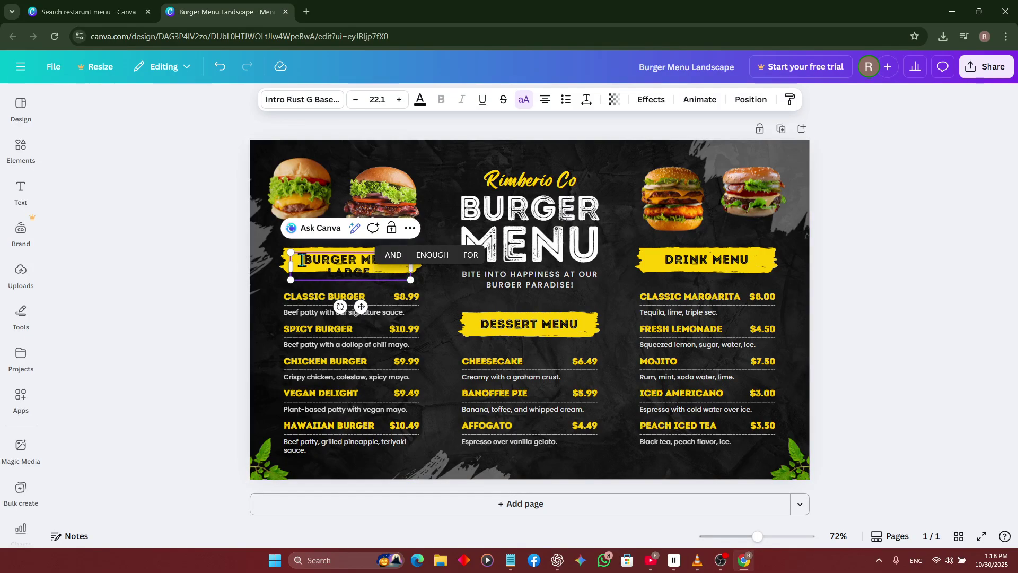
pyautogui.press('Escape')
pyautogui.press('Escape')
pyautogui.click(372, 271)
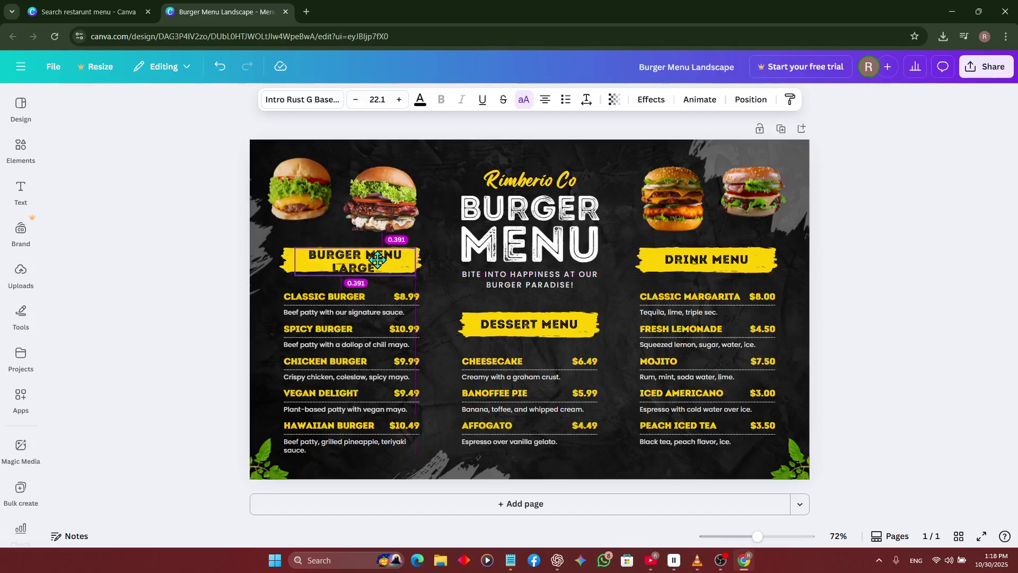
# Set the BURGER MENU LARGE heading's font to Rustic Printed and center the text vertically on its yellow banner
pyautogui.click(311, 101)
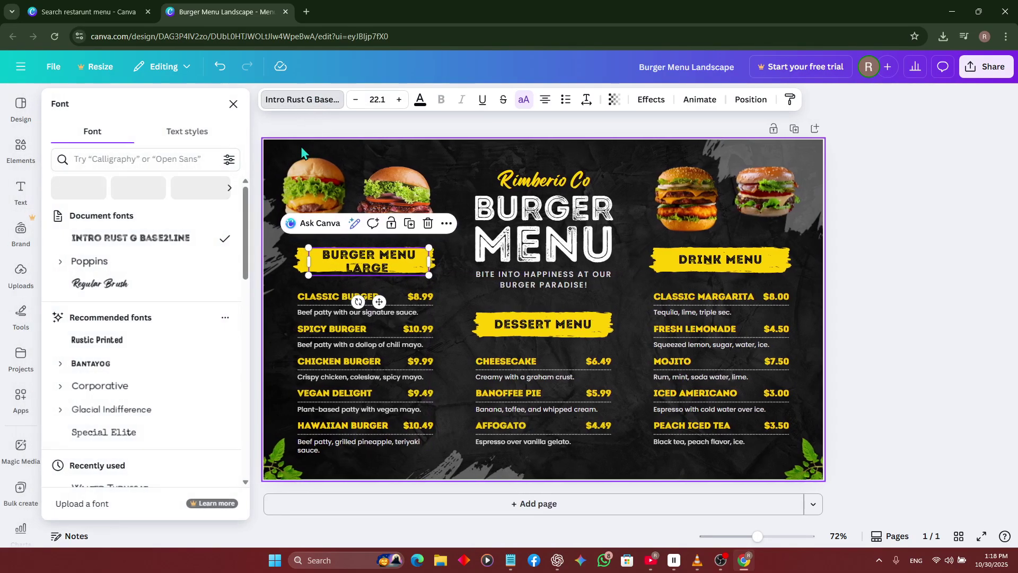
pyautogui.click(118, 265)
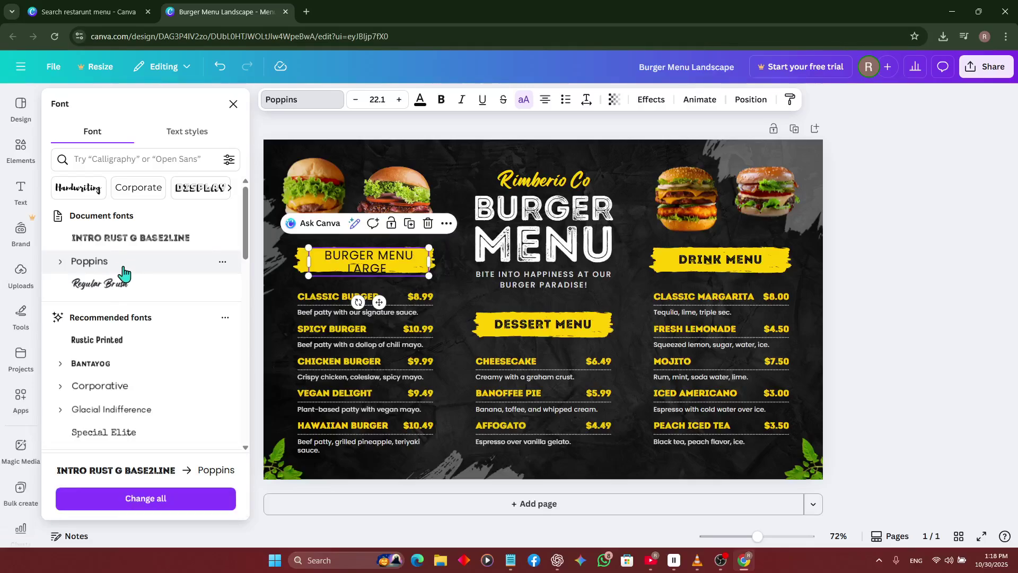
pyautogui.click(113, 286)
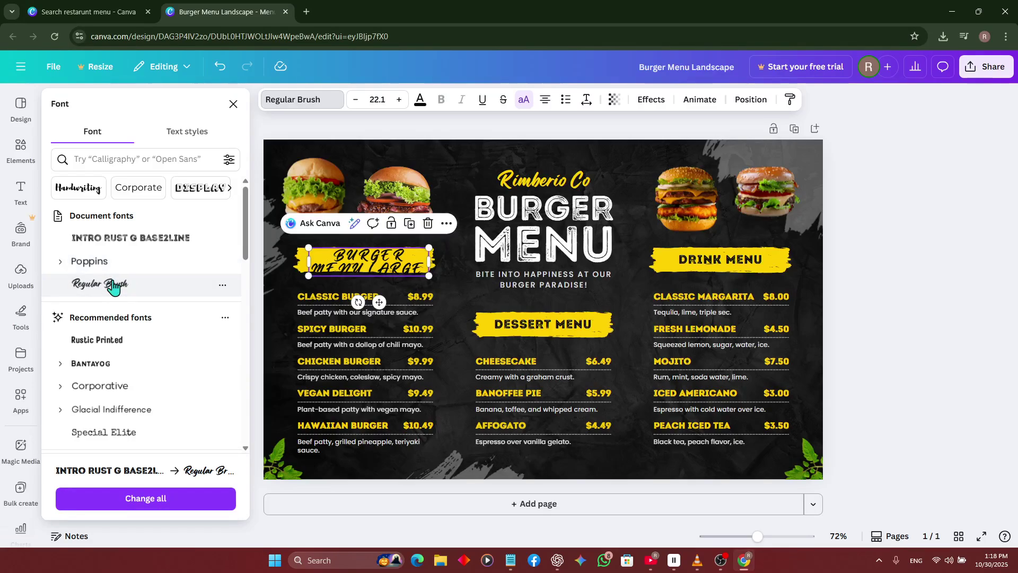
pyautogui.click(113, 342)
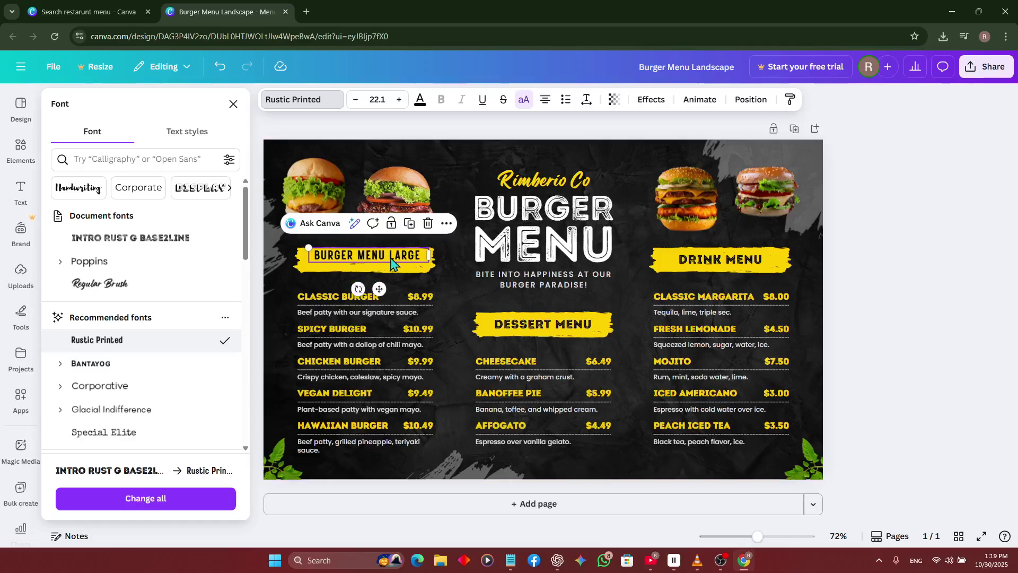
pyautogui.moveTo(390, 256); pyautogui.dragTo(390, 261)
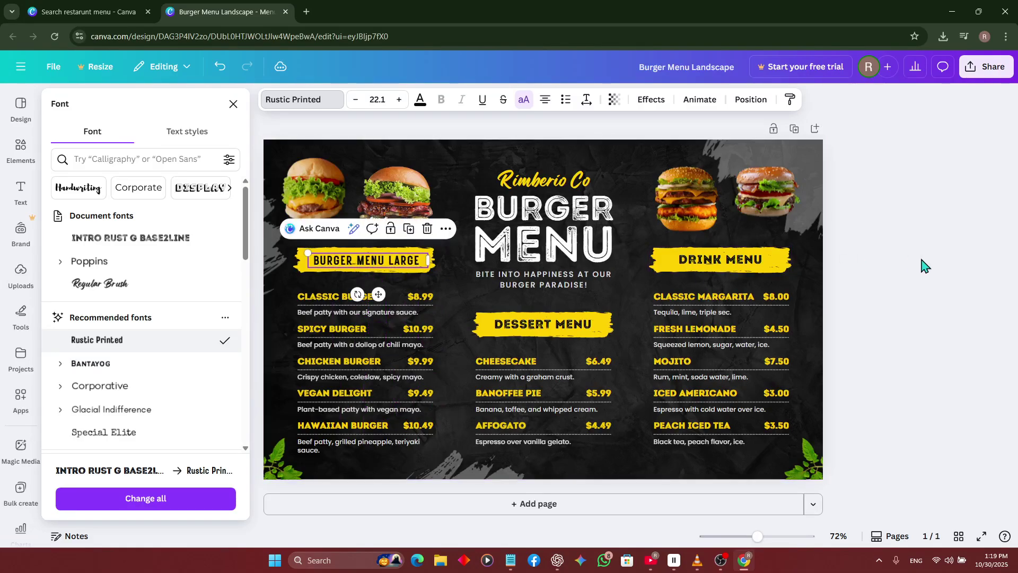
pyautogui.press('Escape')
# Change the Fresh Lemonade price in the drink menu to $4.0
pyautogui.click(516, 327)
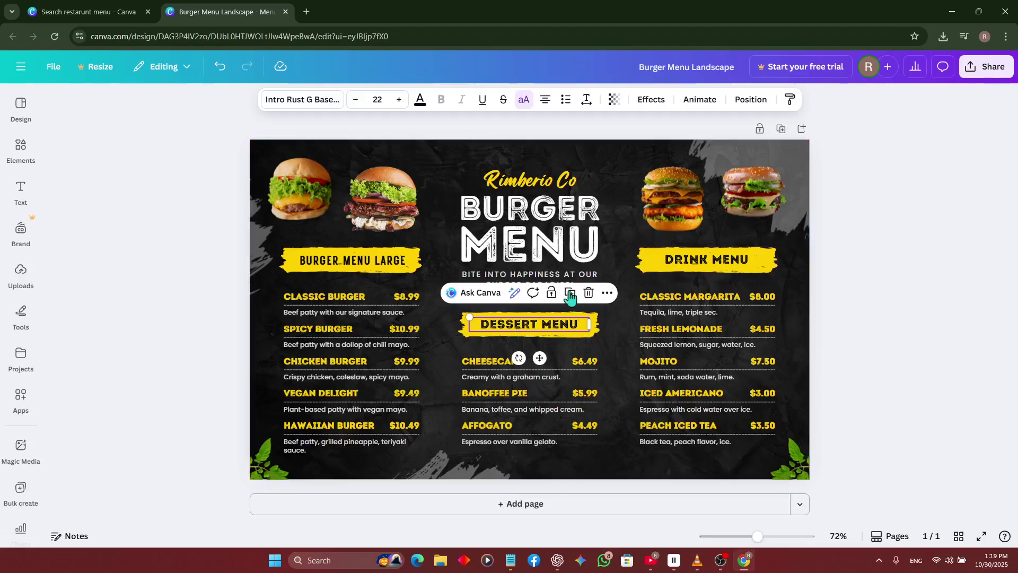
pyautogui.click(693, 264)
pyautogui.click(764, 333)
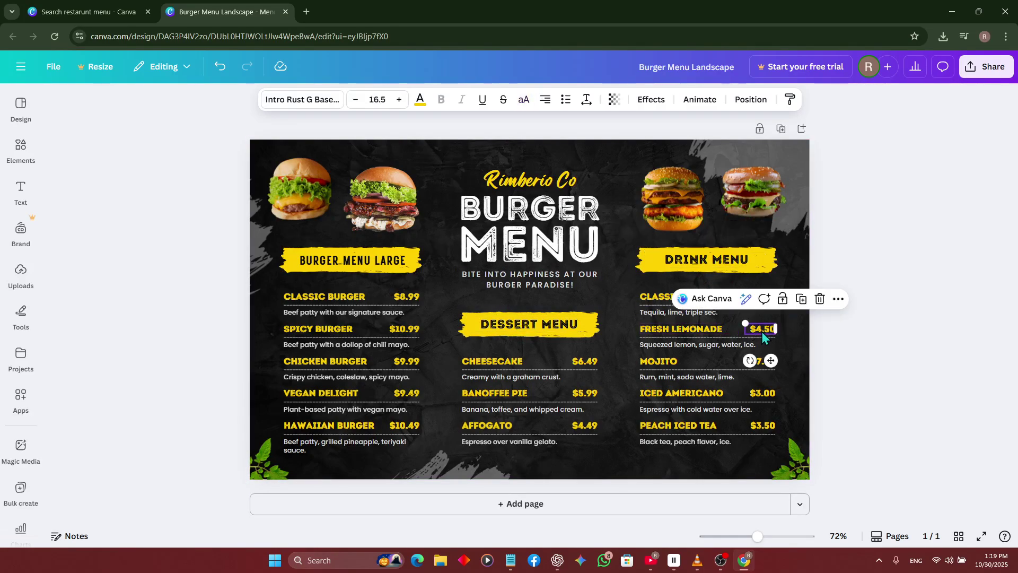
pyautogui.doubleClick(762, 329)
pyautogui.click(770, 329)
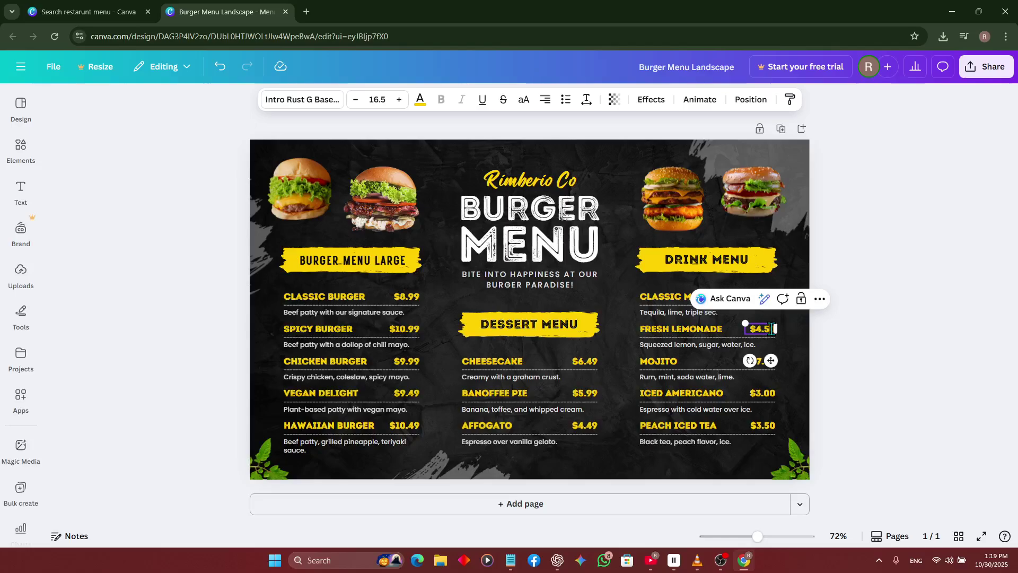
pyautogui.click(819, 355)
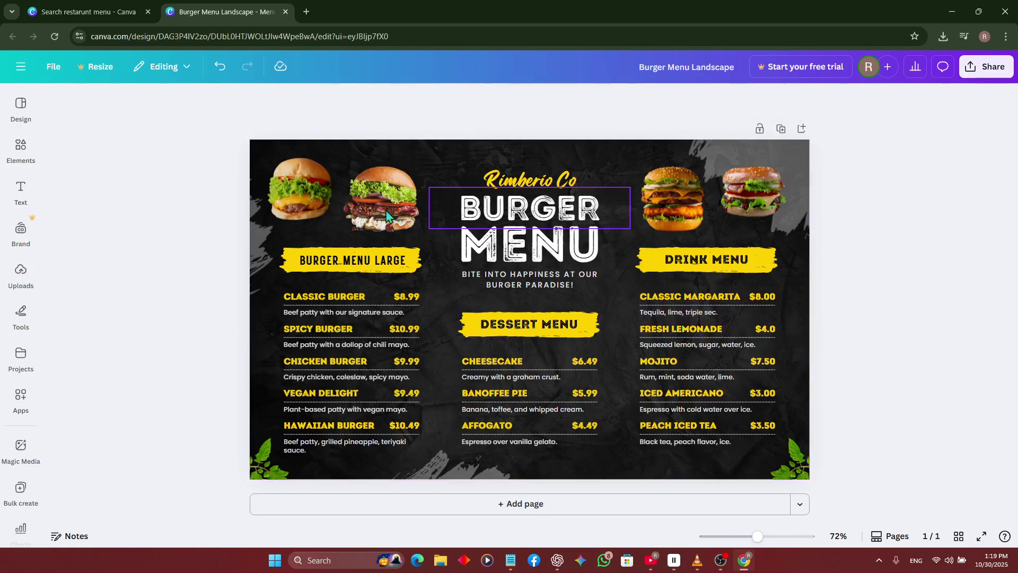
# Try to upload the burger image delicious-burger-studio_23-2151846495.jpg from New Volume (D:) to the uploads
pyautogui.click(21, 273)
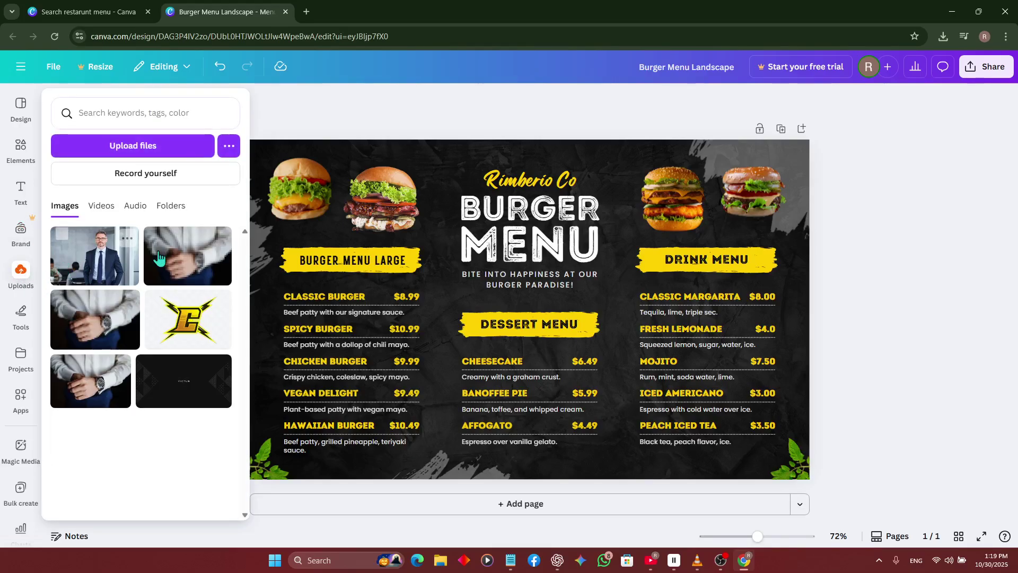
pyautogui.click(165, 151)
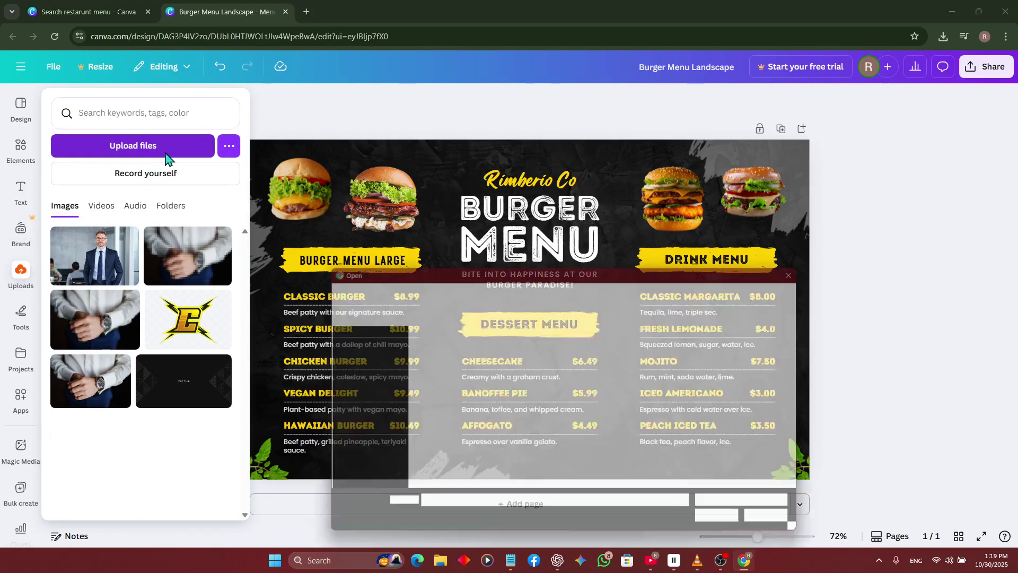
pyautogui.click(610, 394)
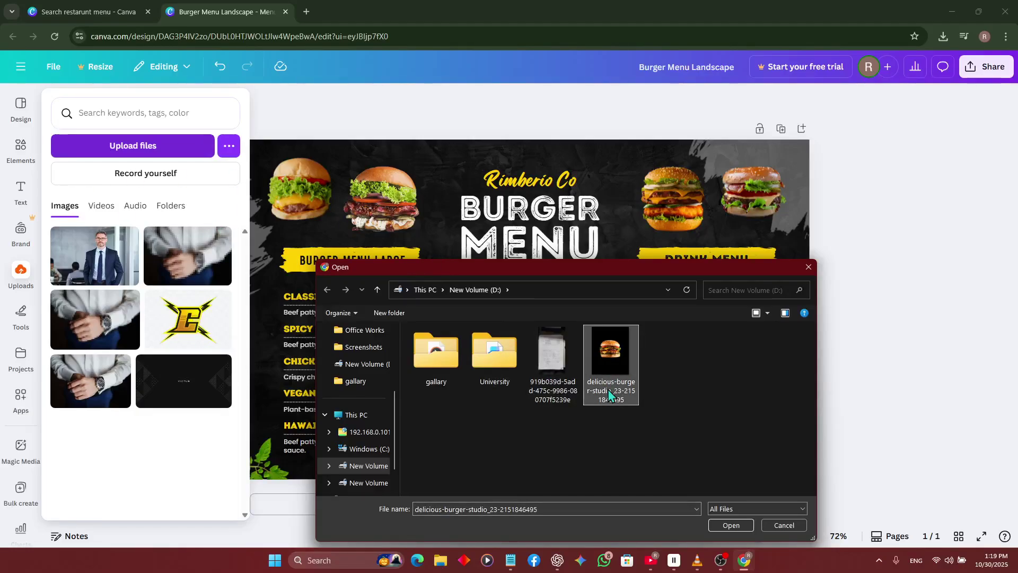
pyautogui.click(711, 525)
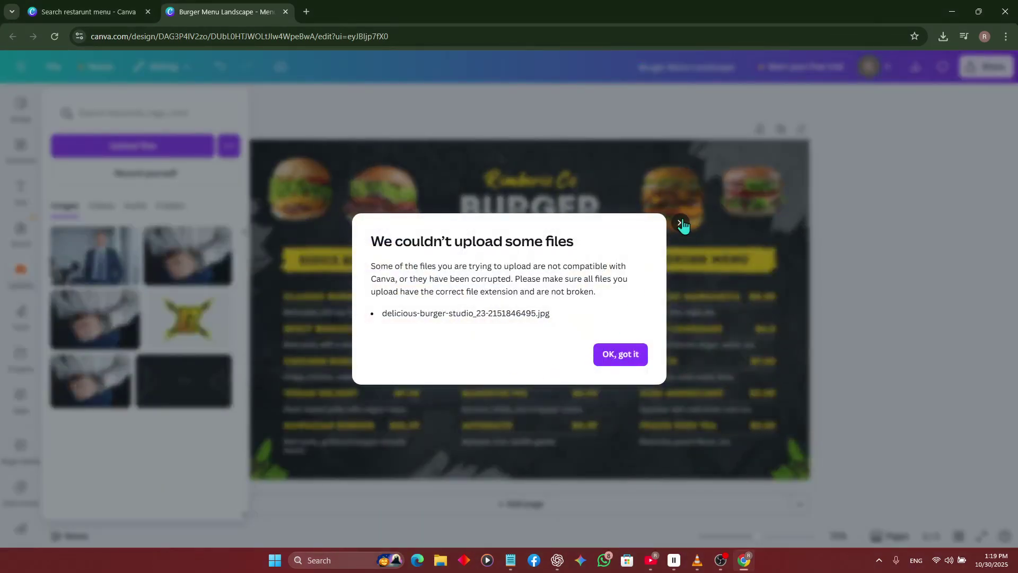
pyautogui.click(680, 224)
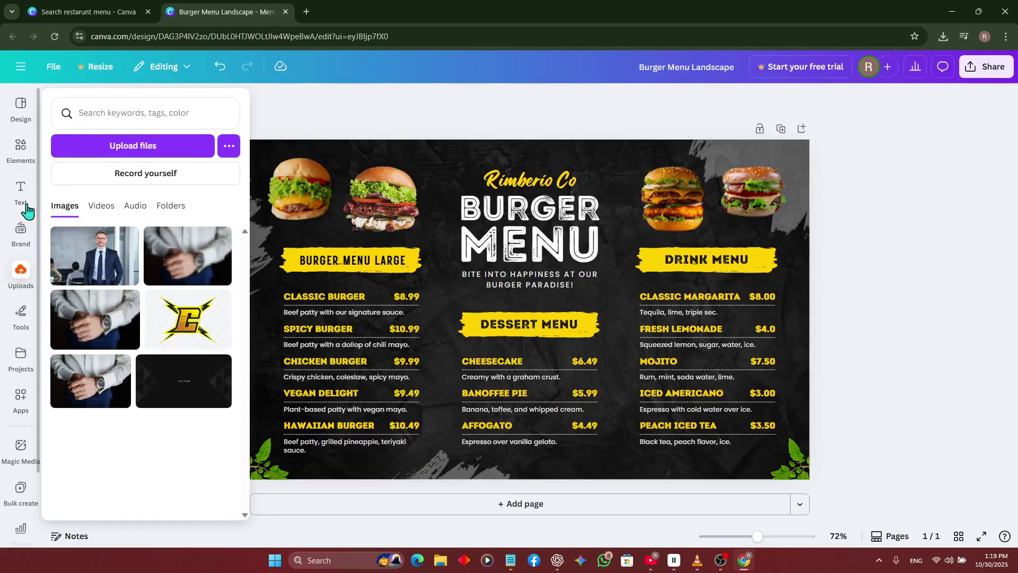
# Browse the suggested design templates for alternative menu and presentation layouts
pyautogui.click(21, 106)
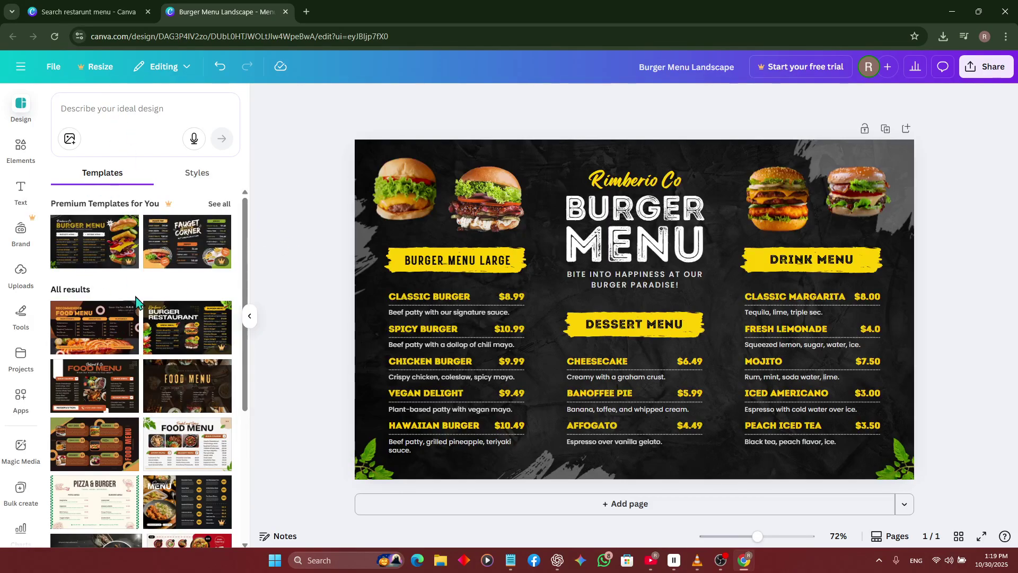
pyautogui.scroll(-8, 140, 361)
pyautogui.scroll(10, 144, 357)
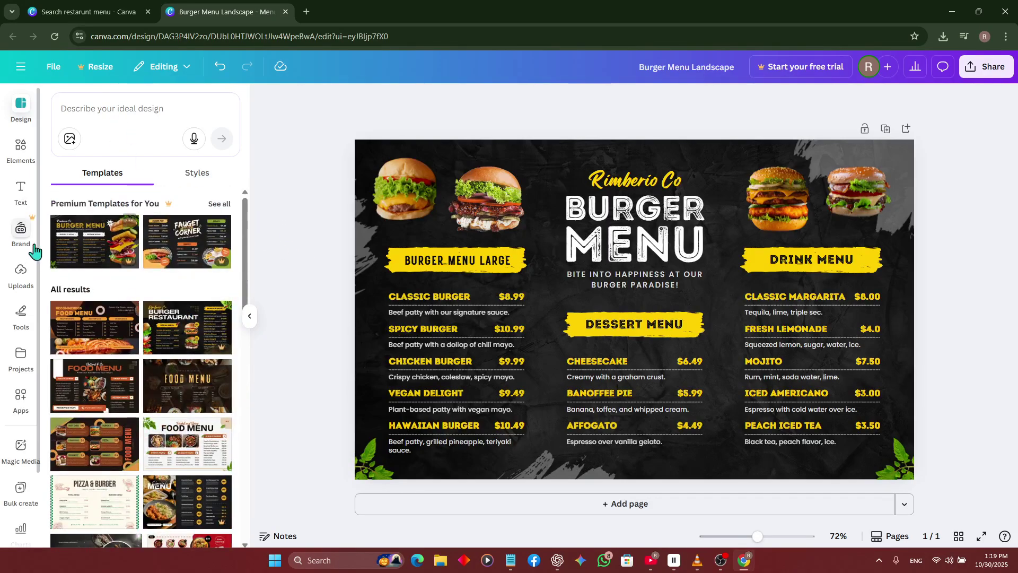
pyautogui.click(21, 155)
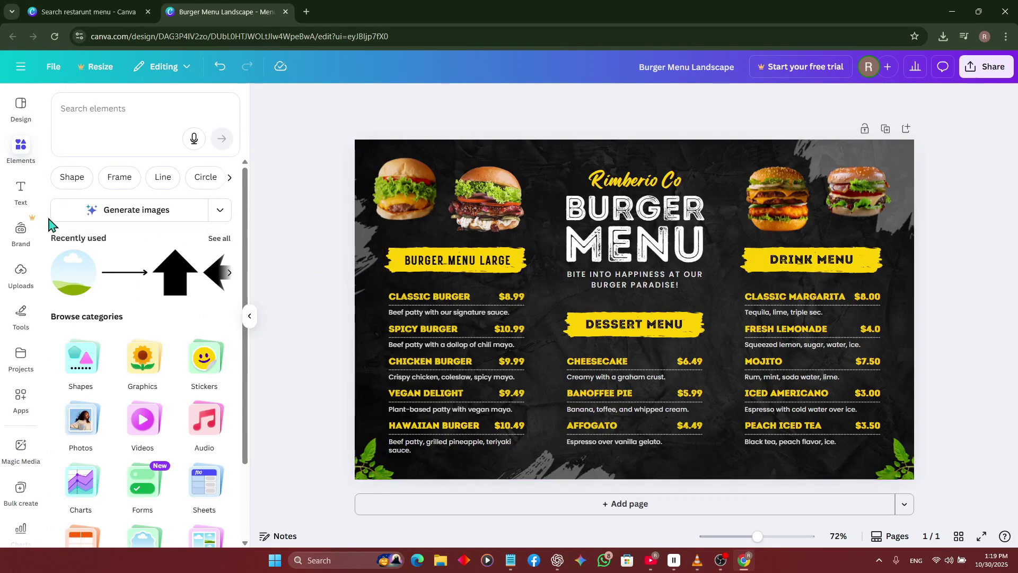
pyautogui.click(20, 106)
pyautogui.scroll(-10, 151, 338)
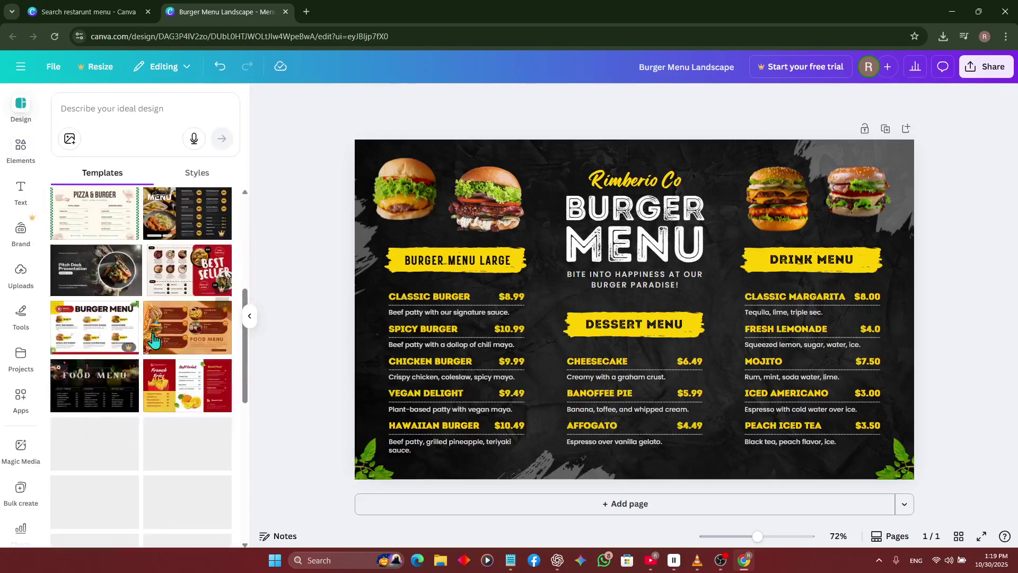
pyautogui.scroll(-10, 154, 340)
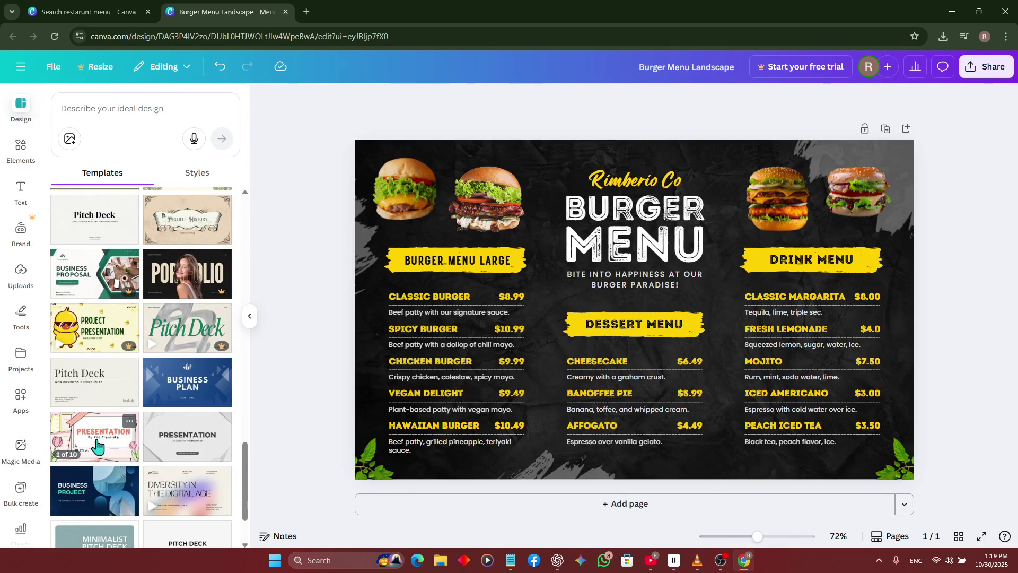
pyautogui.scroll(10, 132, 427)
pyautogui.scroll(5, 133, 427)
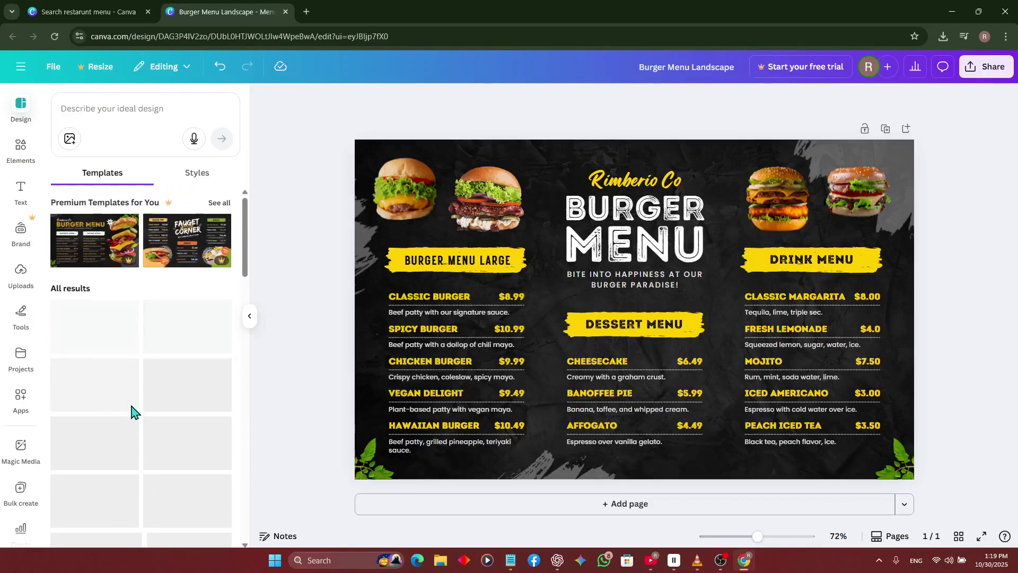
pyautogui.click(250, 316)
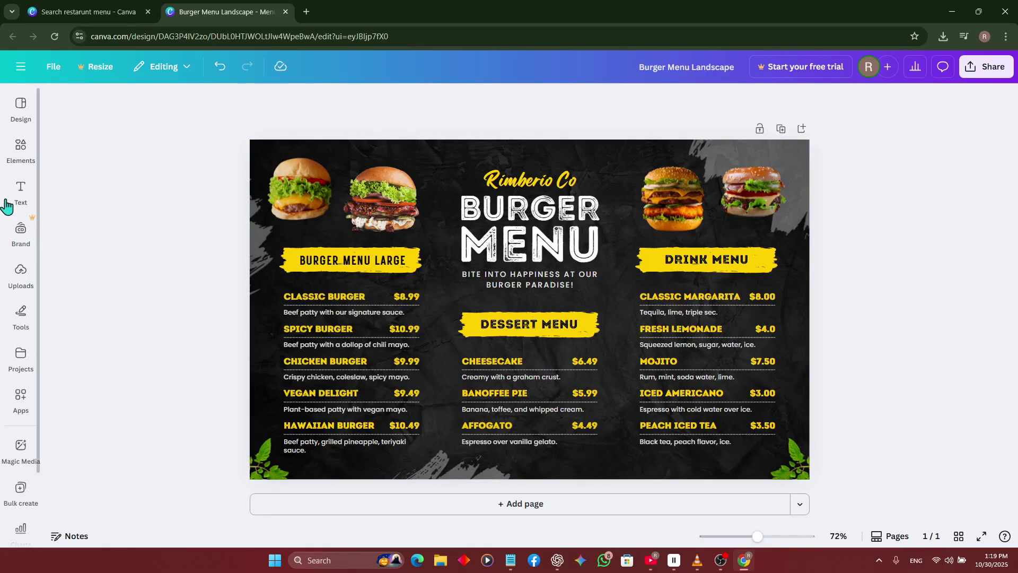
# Examine the uploaded images, the upload folders and the available external upload sources
pyautogui.click(21, 106)
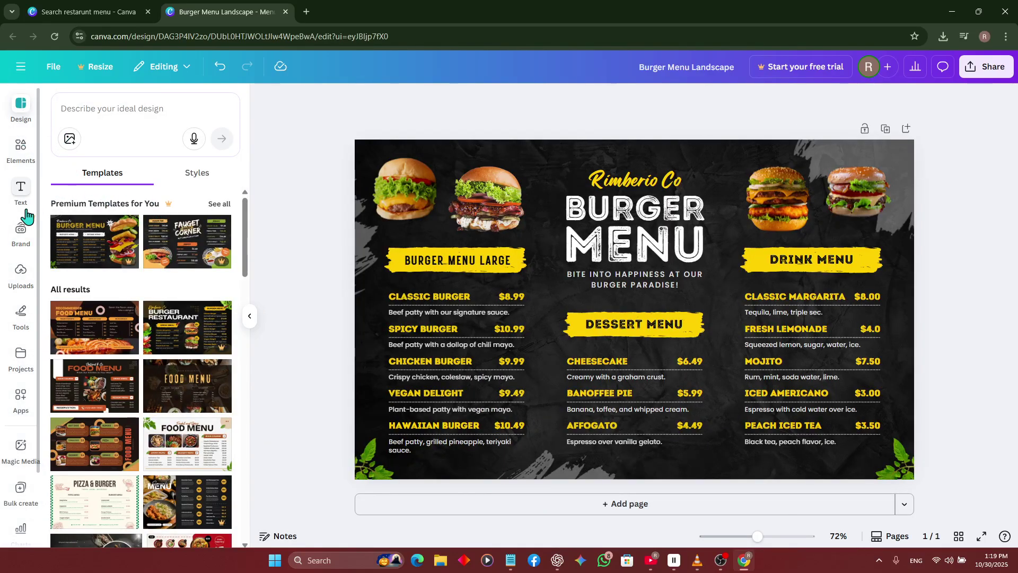
pyautogui.click(22, 281)
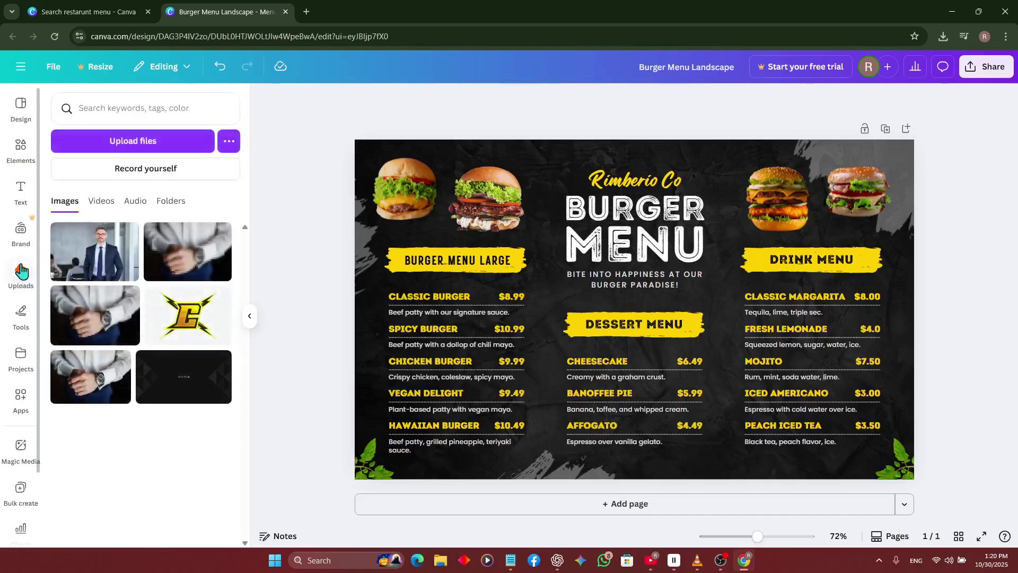
pyautogui.click(179, 201)
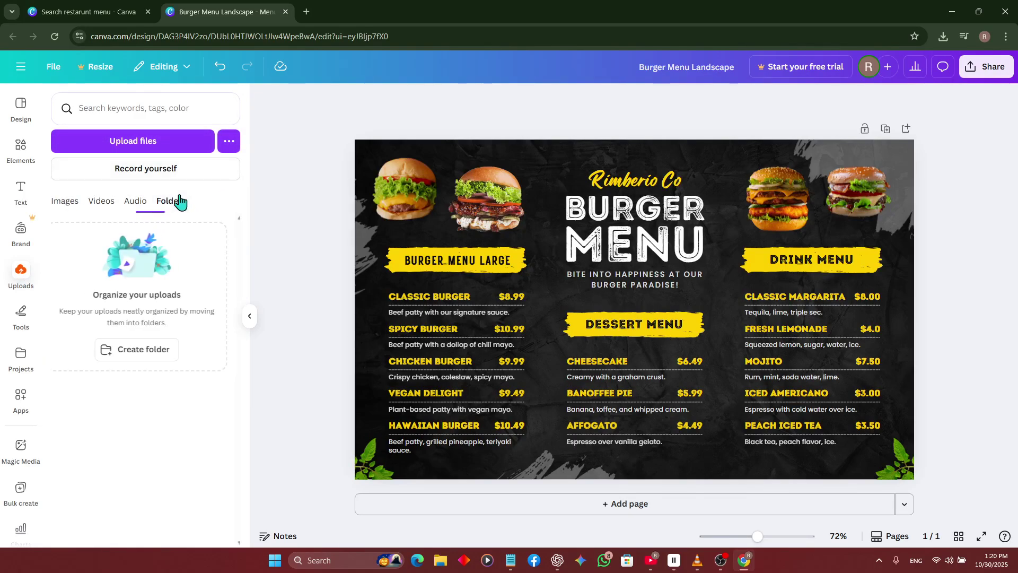
pyautogui.click(79, 201)
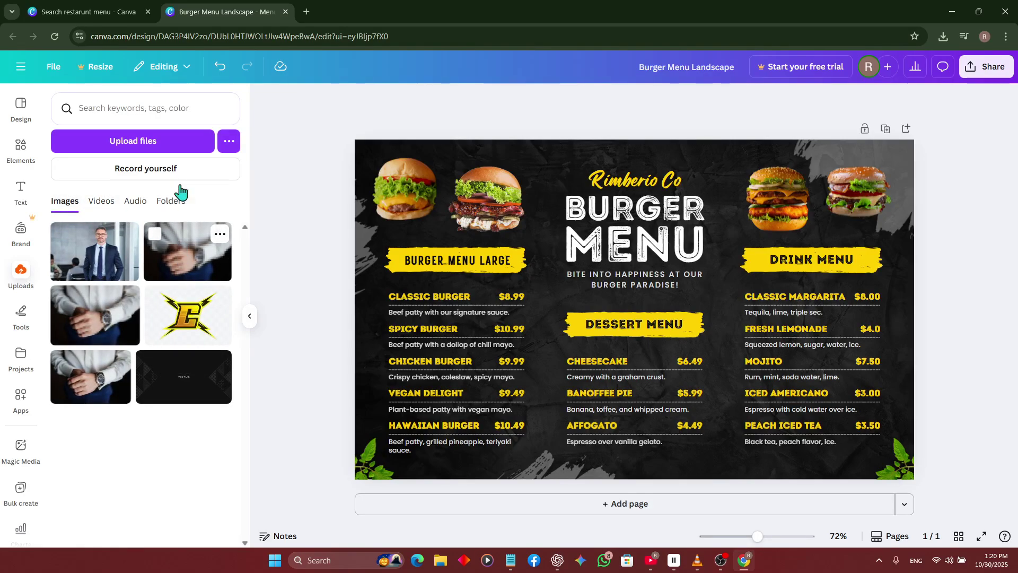
pyautogui.click(229, 141)
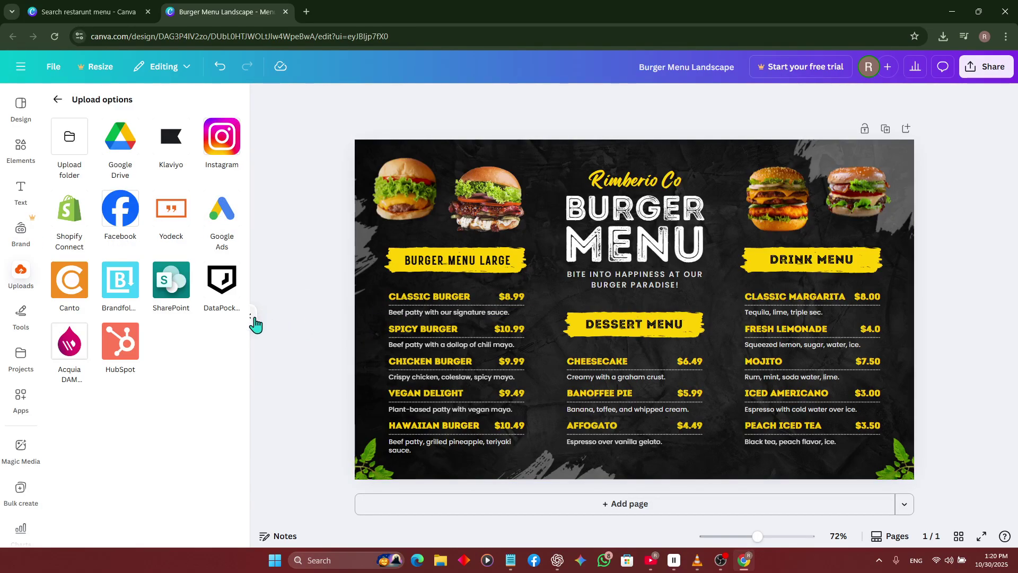
pyautogui.click(252, 318)
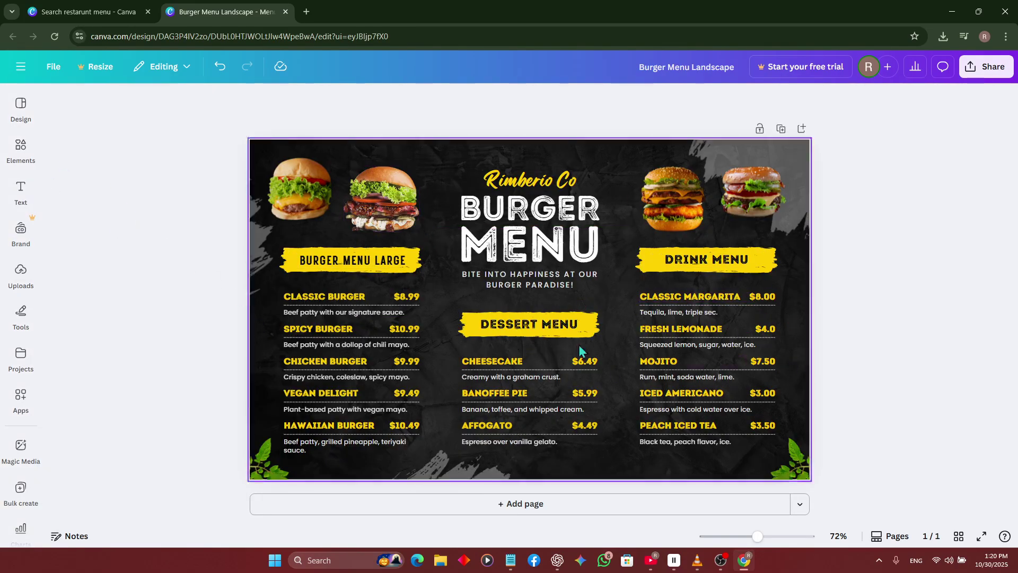
# Recolor the menu's background image with the rust-orange shade taken from the burger photo's colors
pyautogui.click(605, 289)
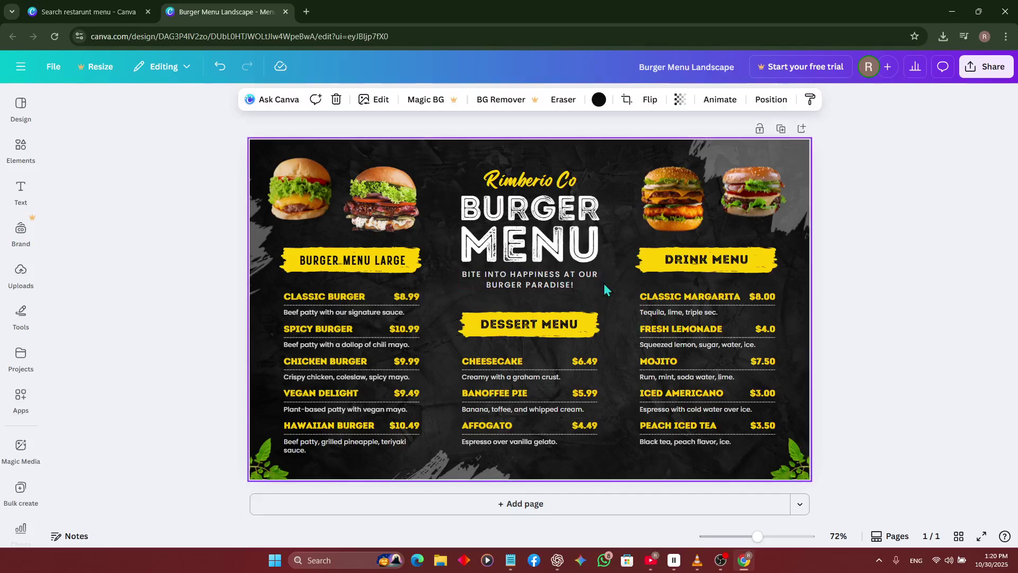
pyautogui.click(599, 100)
pyautogui.click(111, 374)
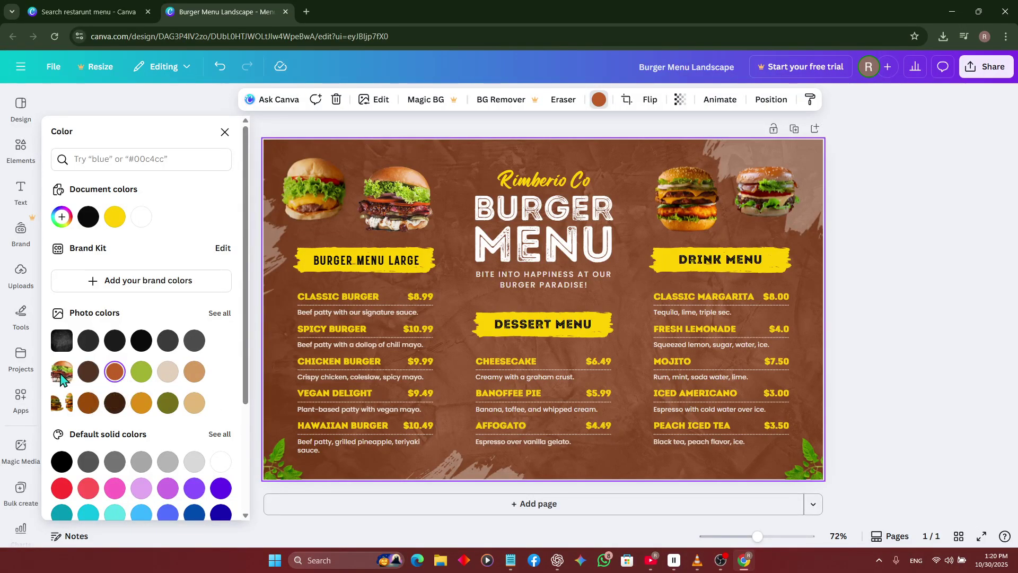
pyautogui.press('Escape')
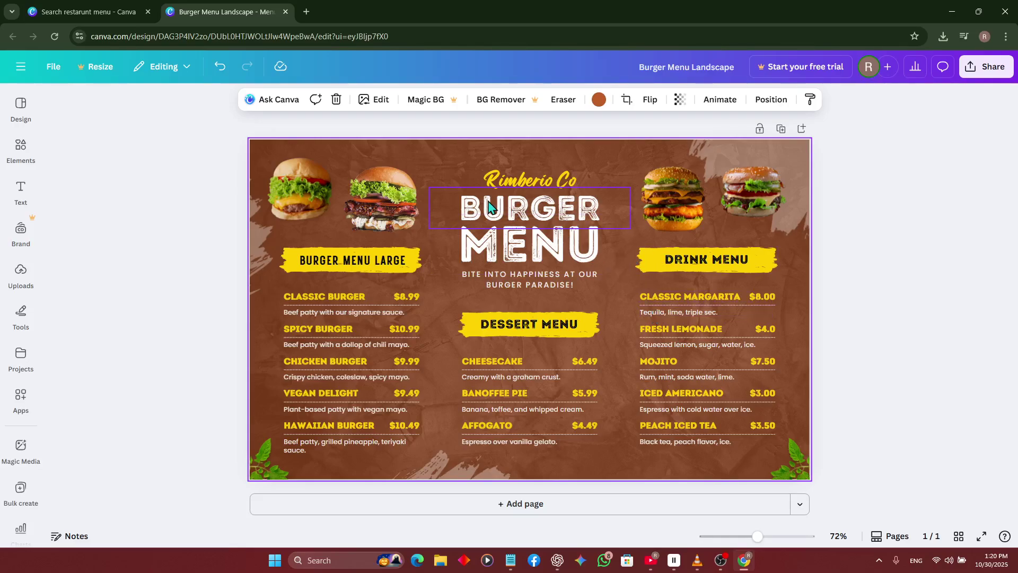
# Change the text color of the word BURGER in the main title to coral red
pyautogui.click(461, 189)
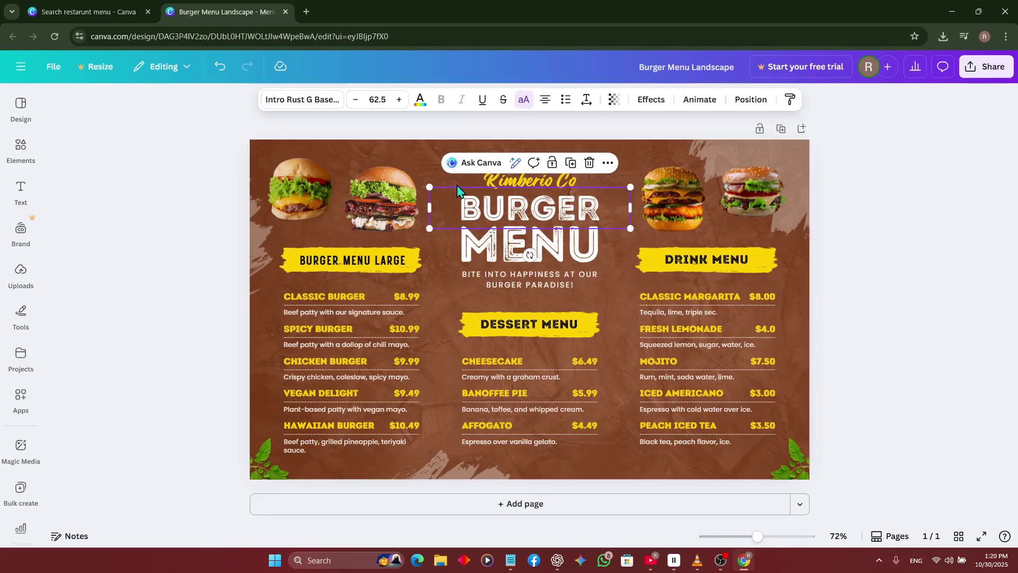
pyautogui.click(421, 104)
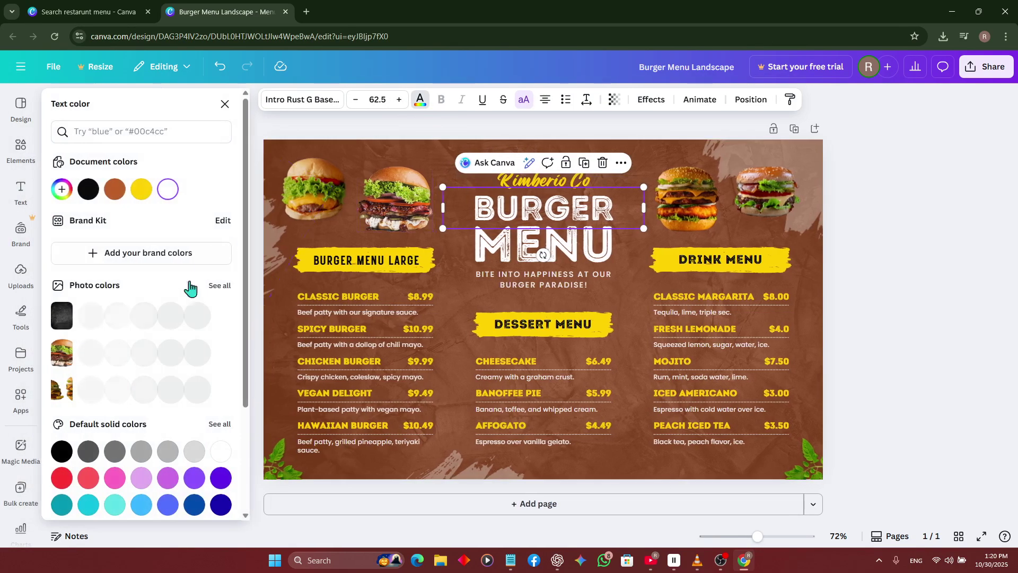
pyautogui.click(88, 460)
pyautogui.click(842, 333)
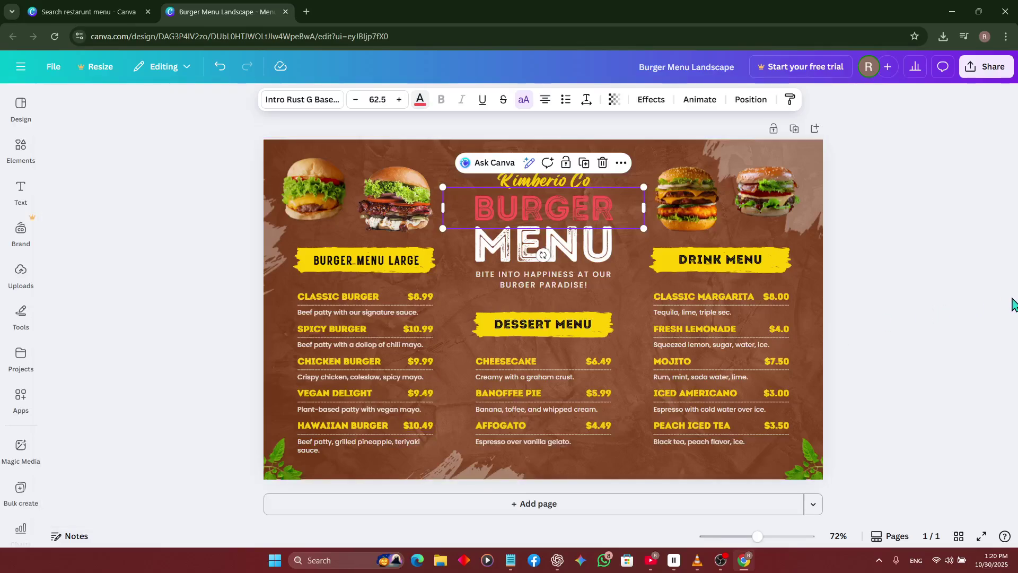
# Review the design's download settings and available file types, keeping PNG selected, without starting the download
pyautogui.click(978, 67)
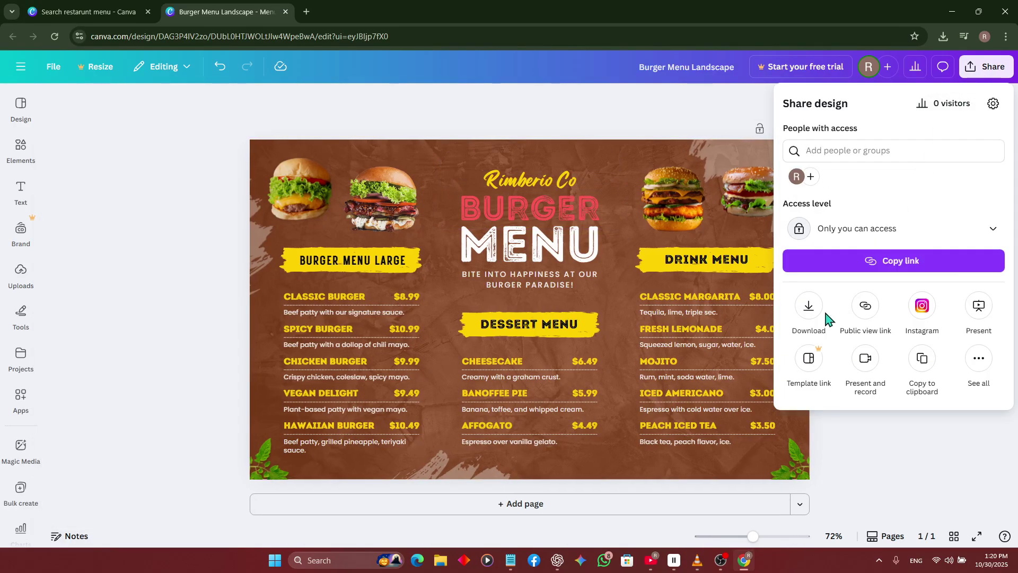
pyautogui.click(808, 313)
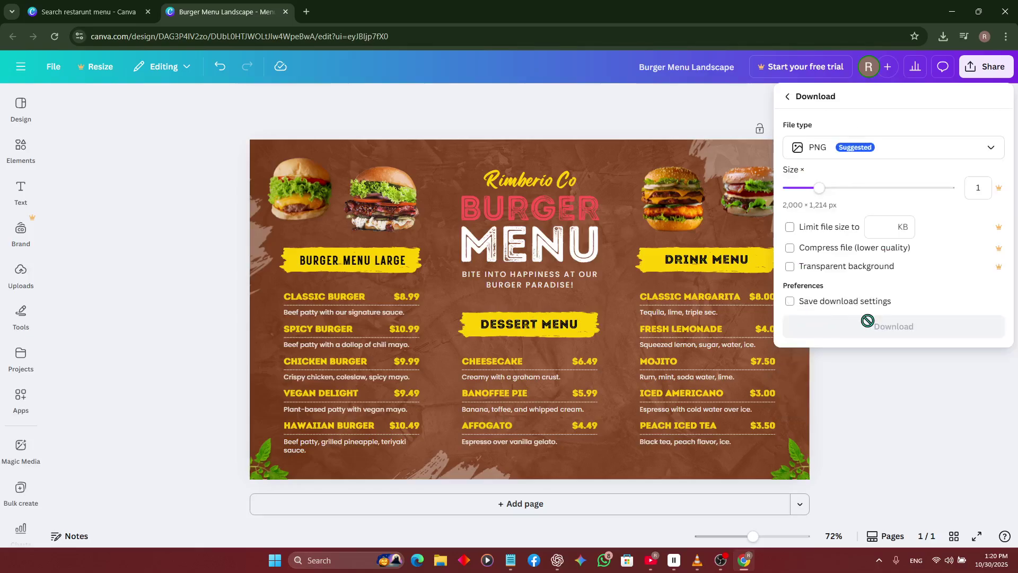
pyautogui.click(836, 154)
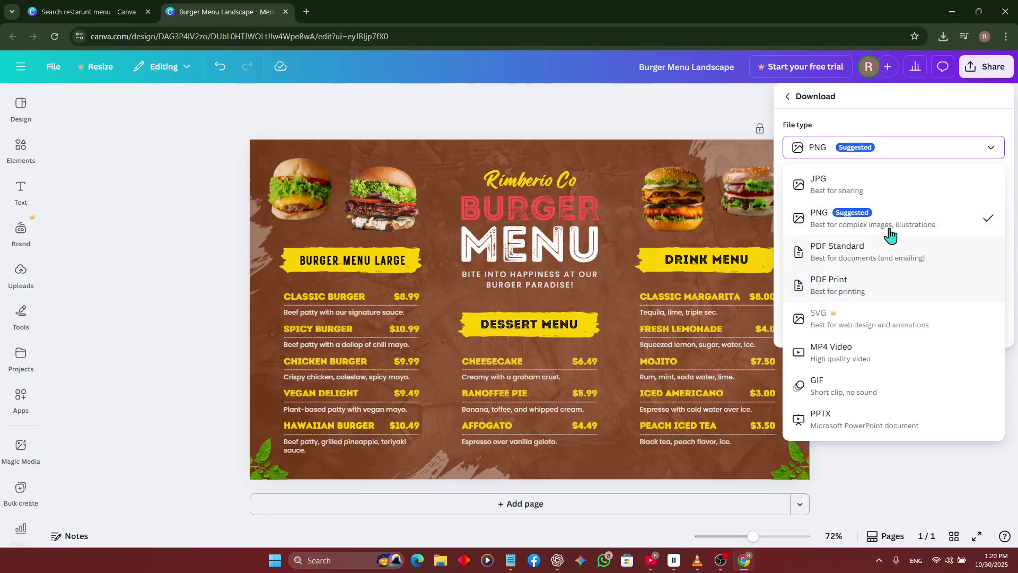
pyautogui.click(836, 218)
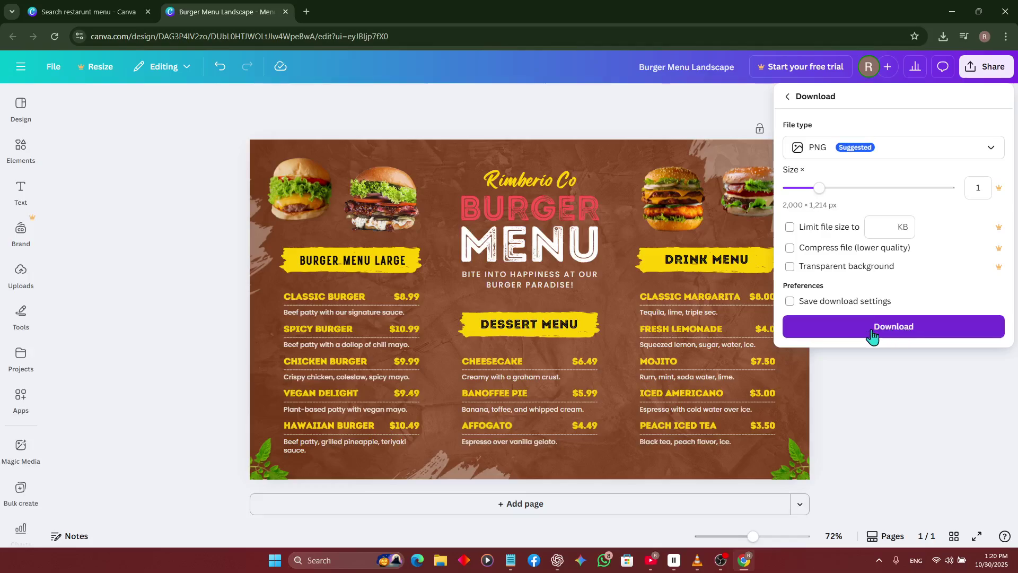
pyautogui.click(891, 354)
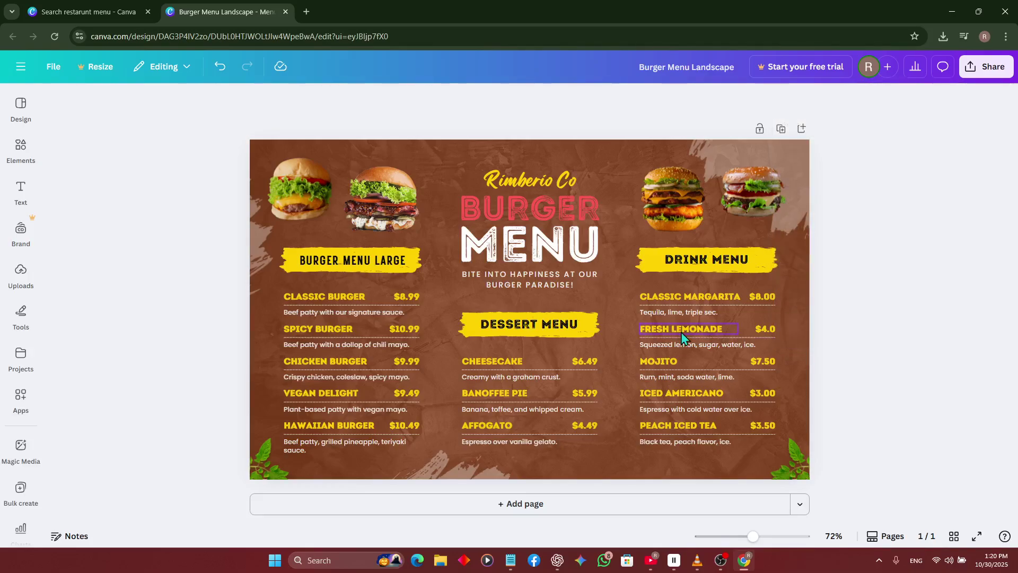
# Add the yellow letter C logo from the uploaded images to the menu page
pyautogui.click(384, 219)
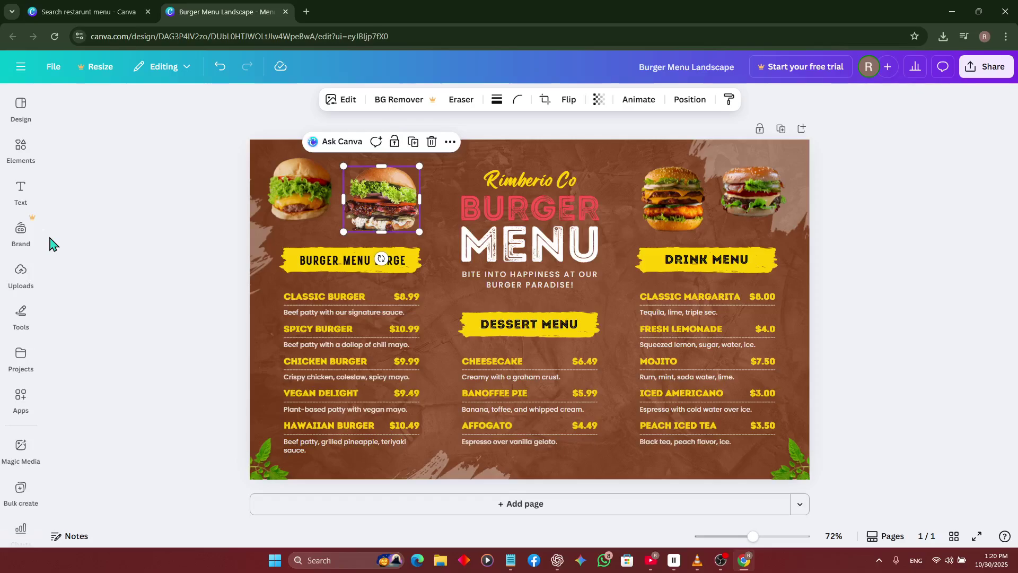
pyautogui.click(20, 270)
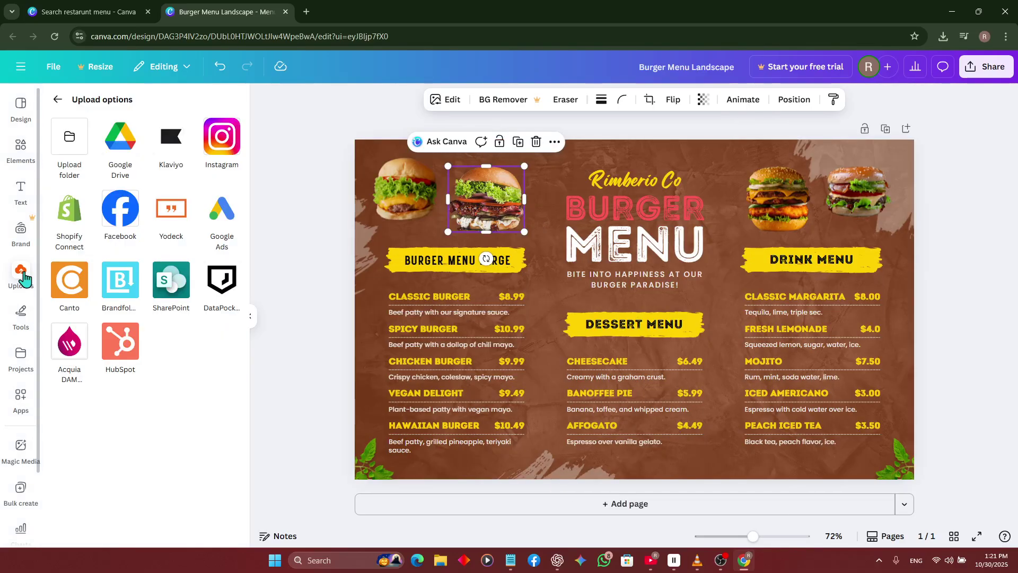
pyautogui.click(58, 99)
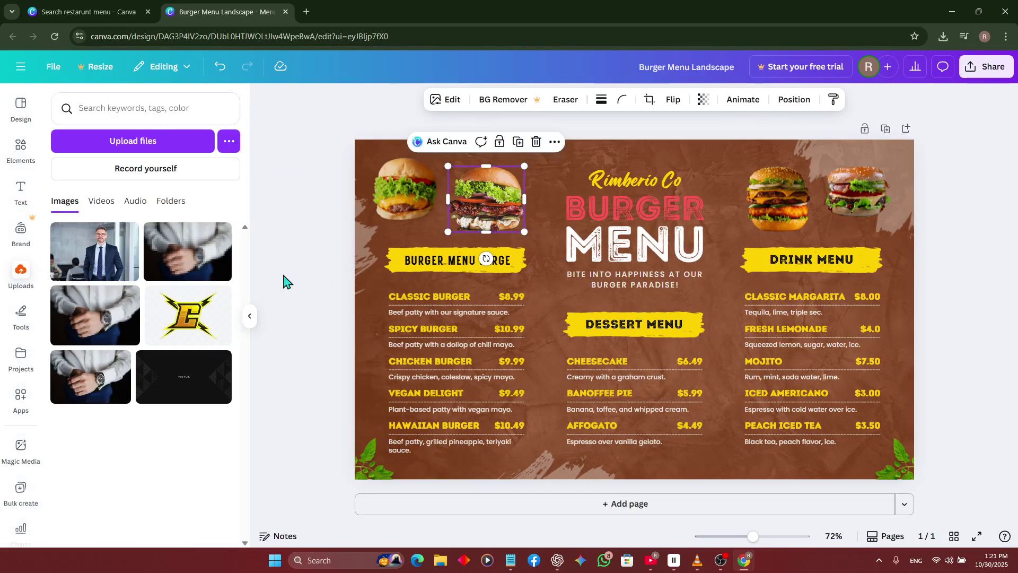
pyautogui.moveTo(228, 344); pyautogui.dragTo(553, 262)
pyautogui.click(250, 316)
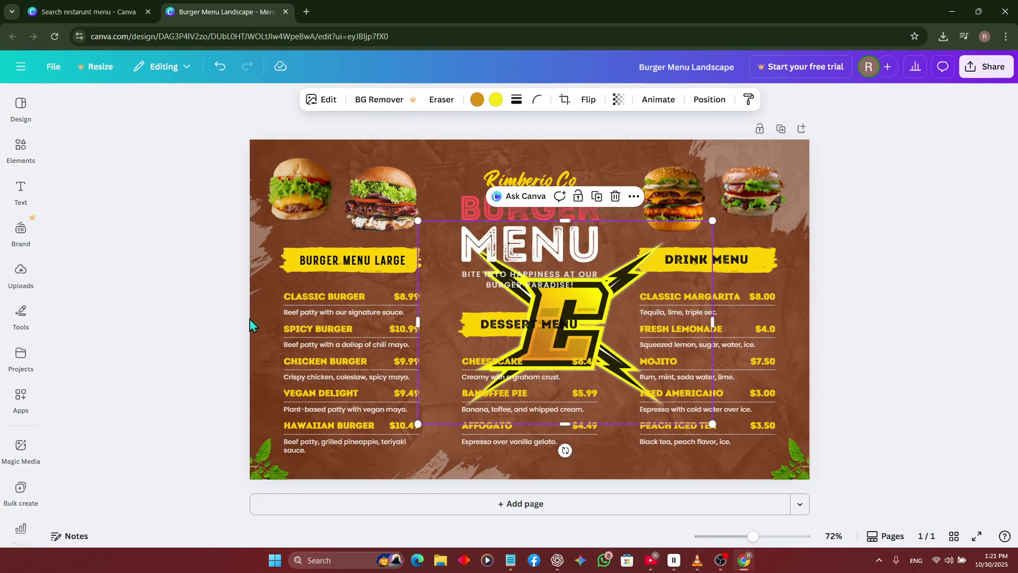
# Shrink the C logo and place it at the page's upper edge, just left of the Rimberio Co name
pyautogui.moveTo(626, 336); pyautogui.dragTo(606, 292)
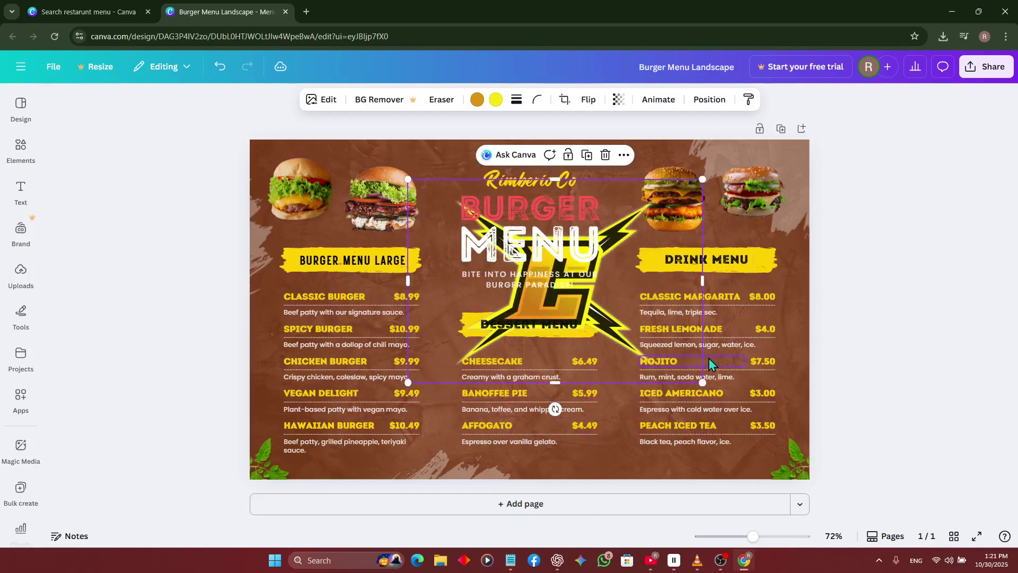
pyautogui.moveTo(701, 381); pyautogui.dragTo(454, 159)
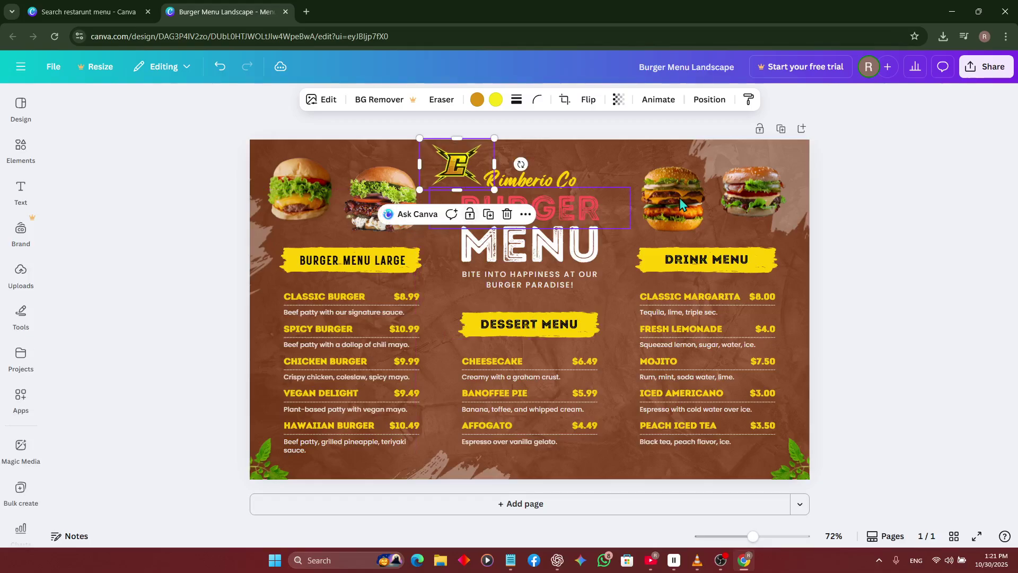
pyautogui.click(947, 285)
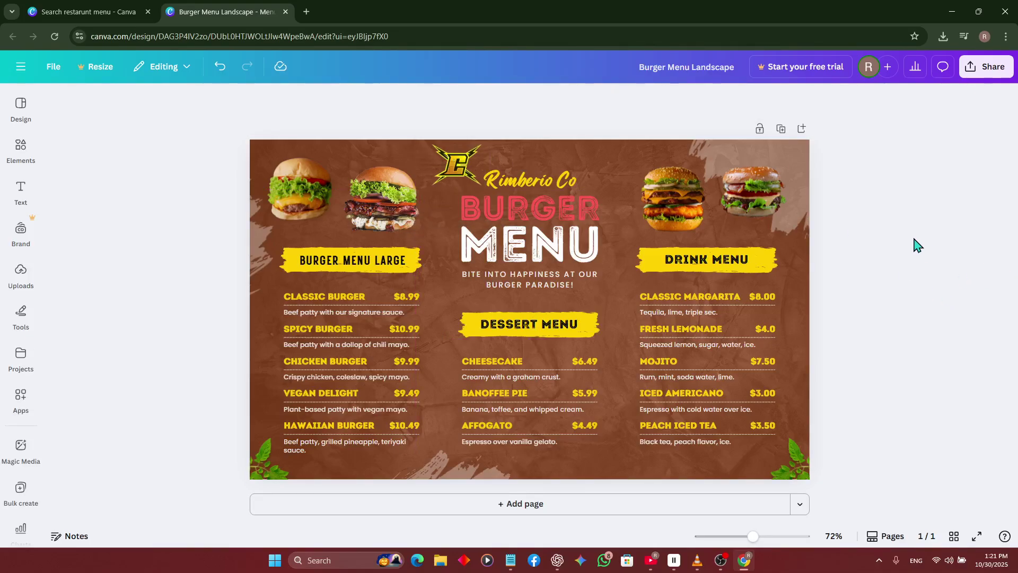